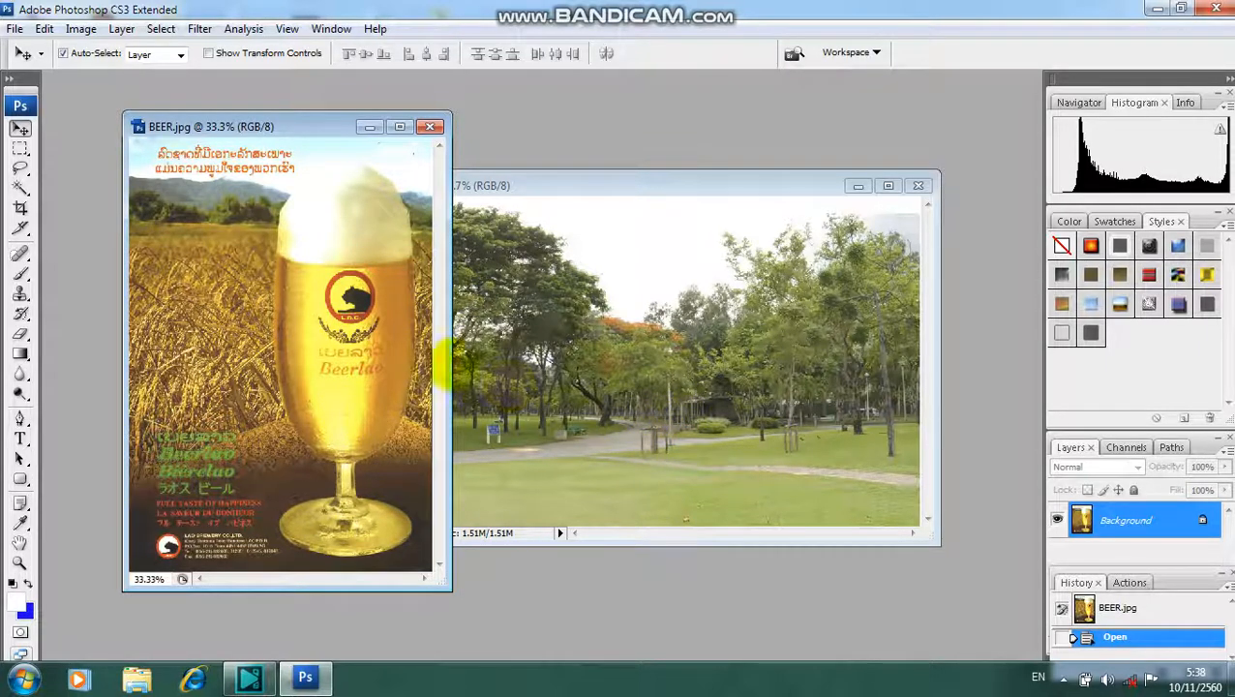
- Maximize the BEER.jpg image window and enlarge the view to about 59% around the beer glass's base
{"action": "left_click", "coordinate": [299, 129]}
{"action": "left_click_drag", "start_coordinate": [299, 130], "coordinate": [331, 141]}
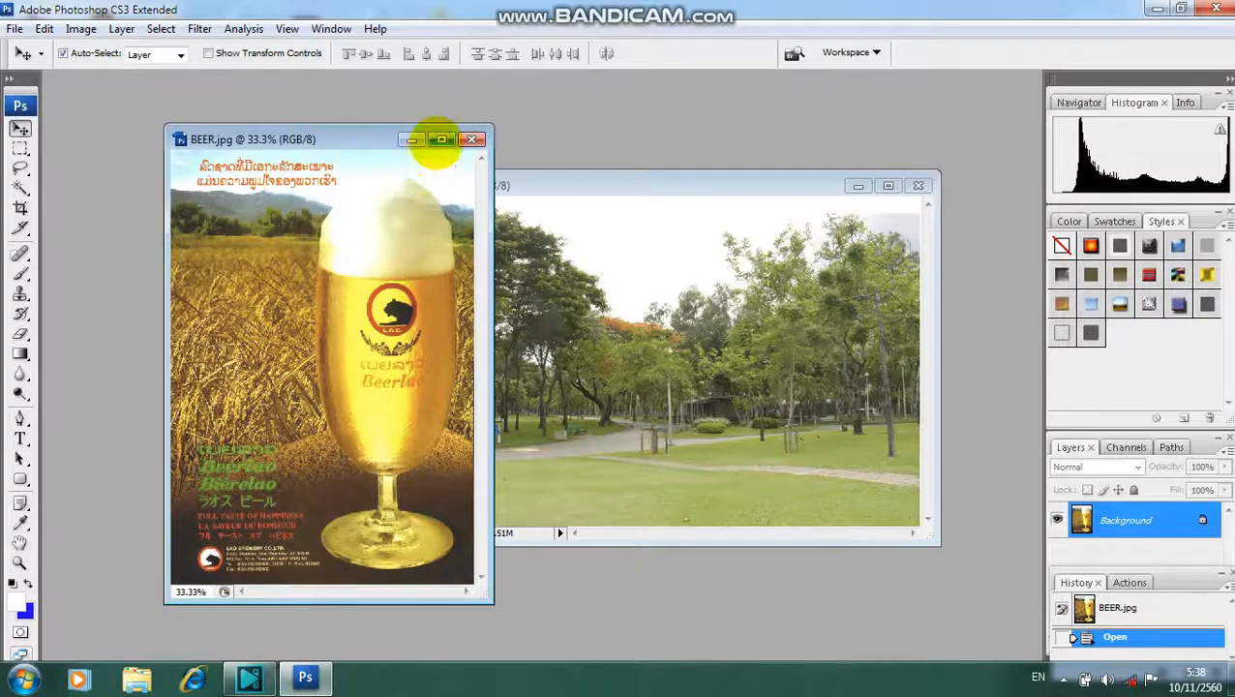
{"action": "left_click", "coordinate": [441, 139]}
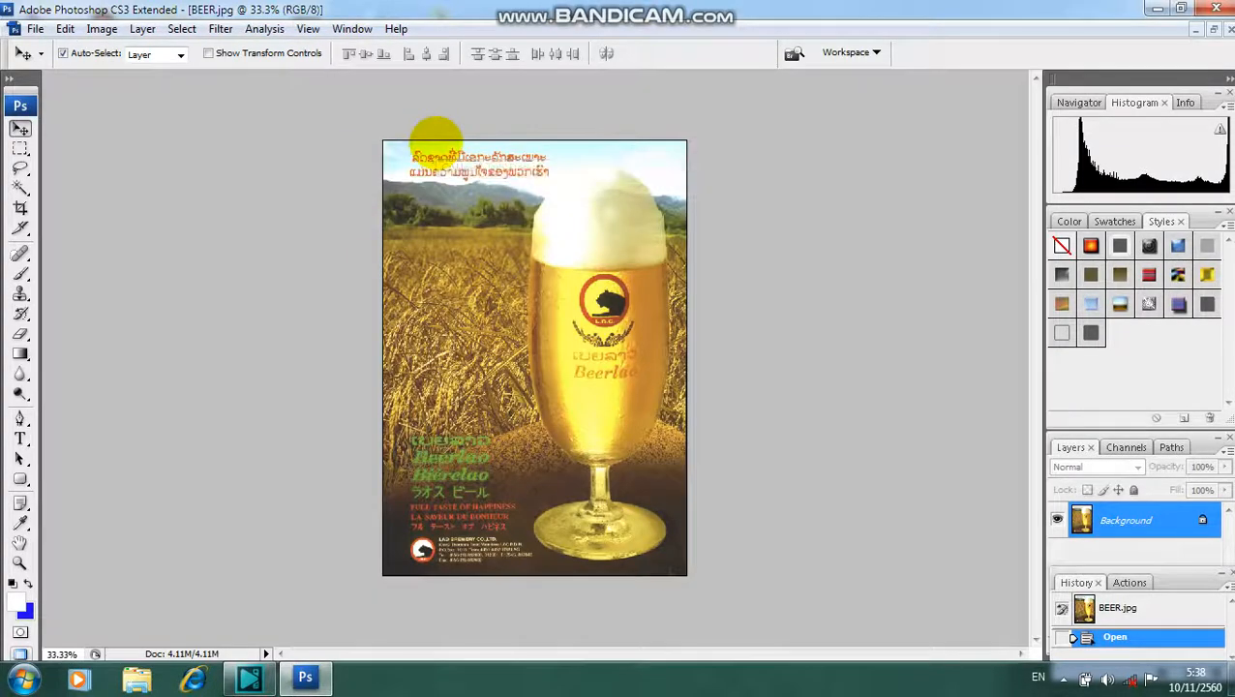
{"action": "scroll", "coordinate": [567, 293], "scroll_direction": "up", "scroll_amount": 4}
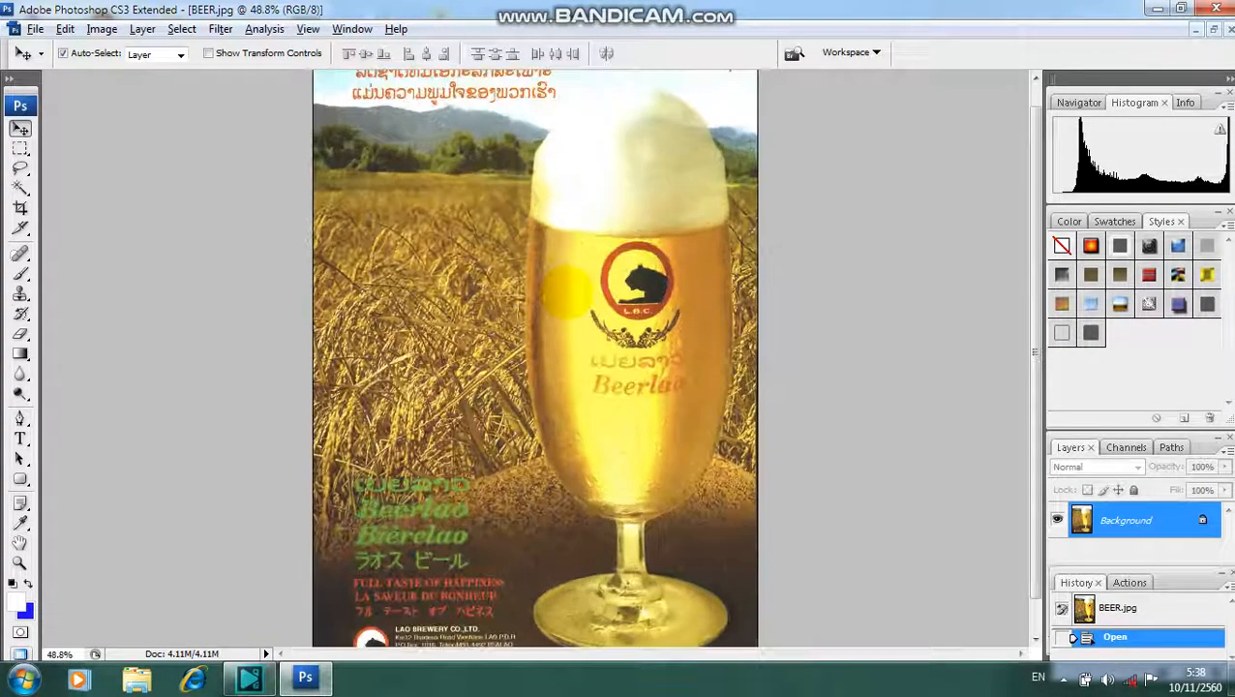
{"action": "scroll", "coordinate": [568, 294], "scroll_direction": "up", "scroll_amount": 3}
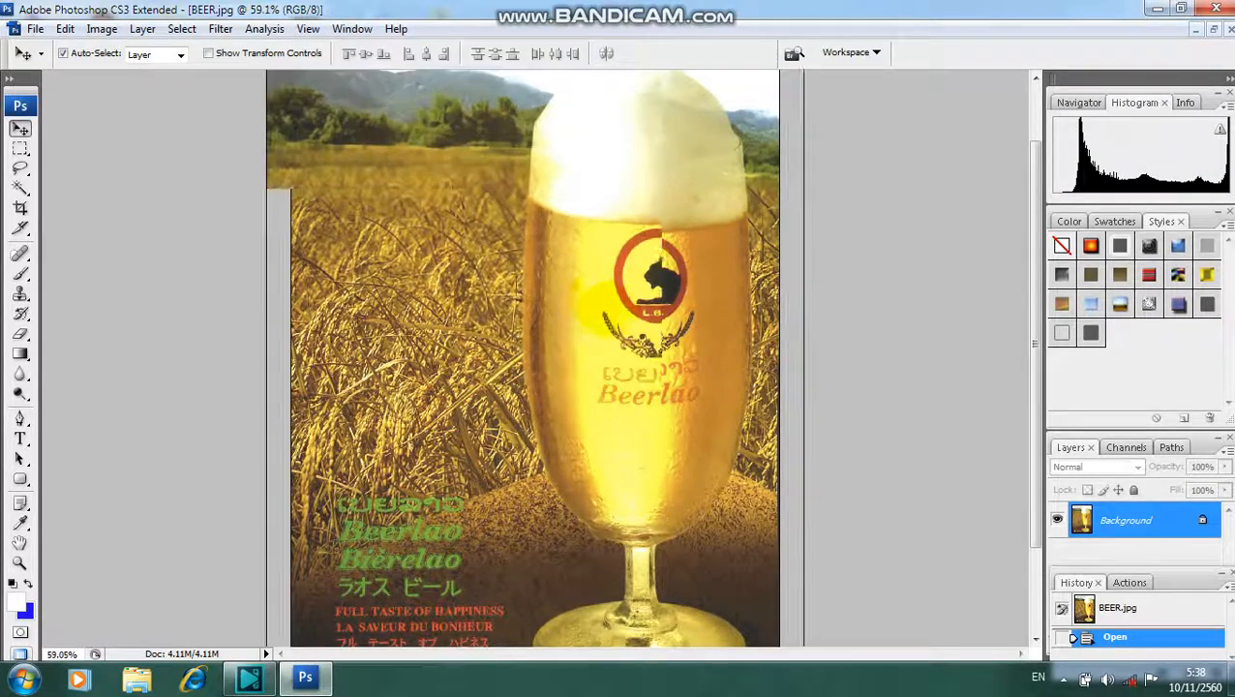
{"action": "left_click_drag", "start_coordinate": [1034, 345], "coordinate": [1030, 431]}
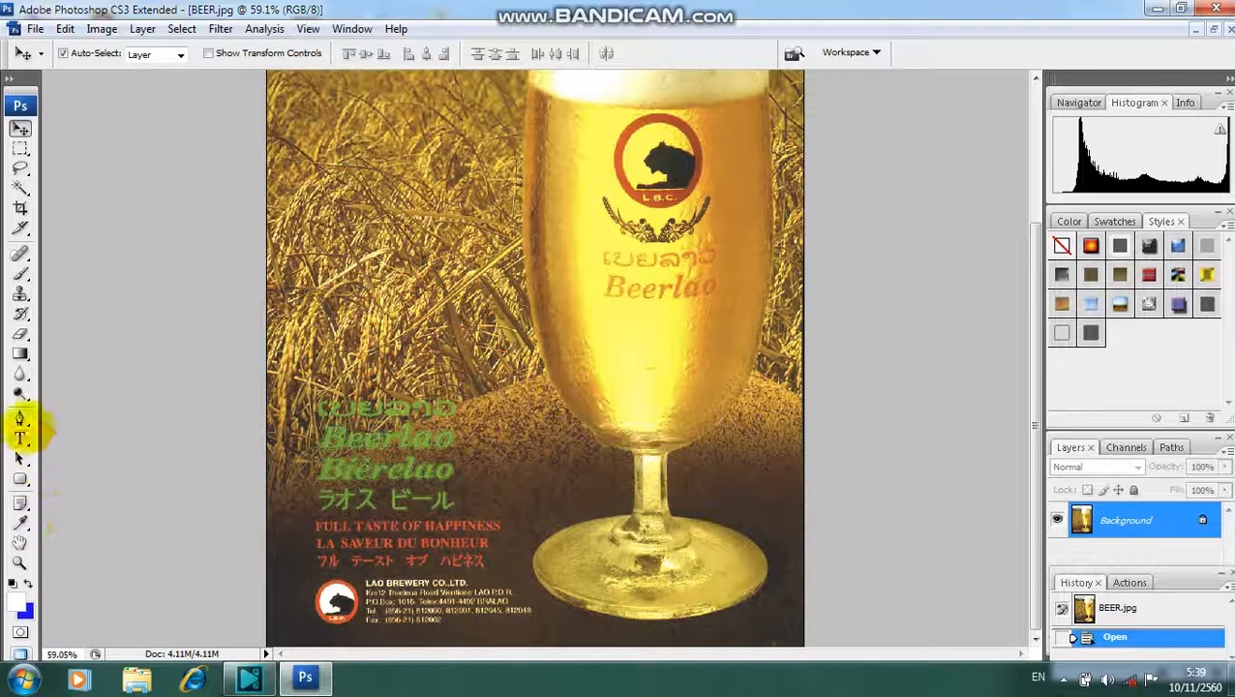
- Activate the Pen Tool, choosing it from the group of pen and anchor point tools
{"action": "left_click", "coordinate": [20, 418]}
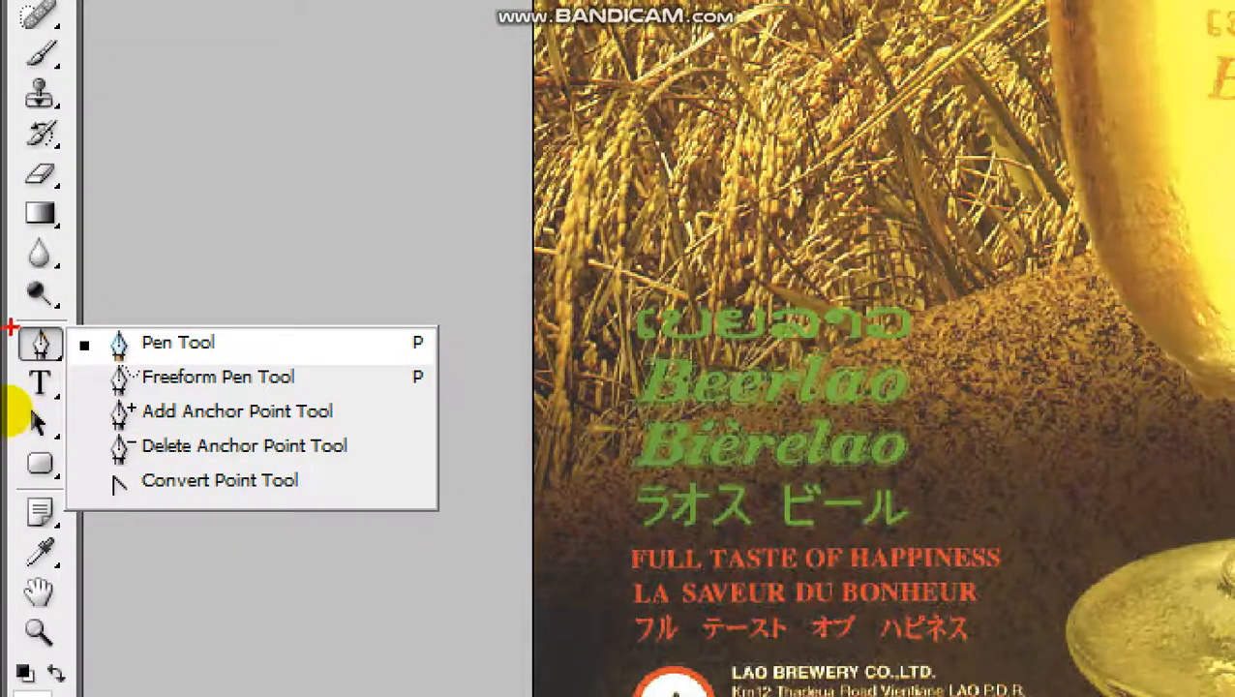
{"action": "left_click_drag", "start_coordinate": [14, 327], "coordinate": [66, 367]}
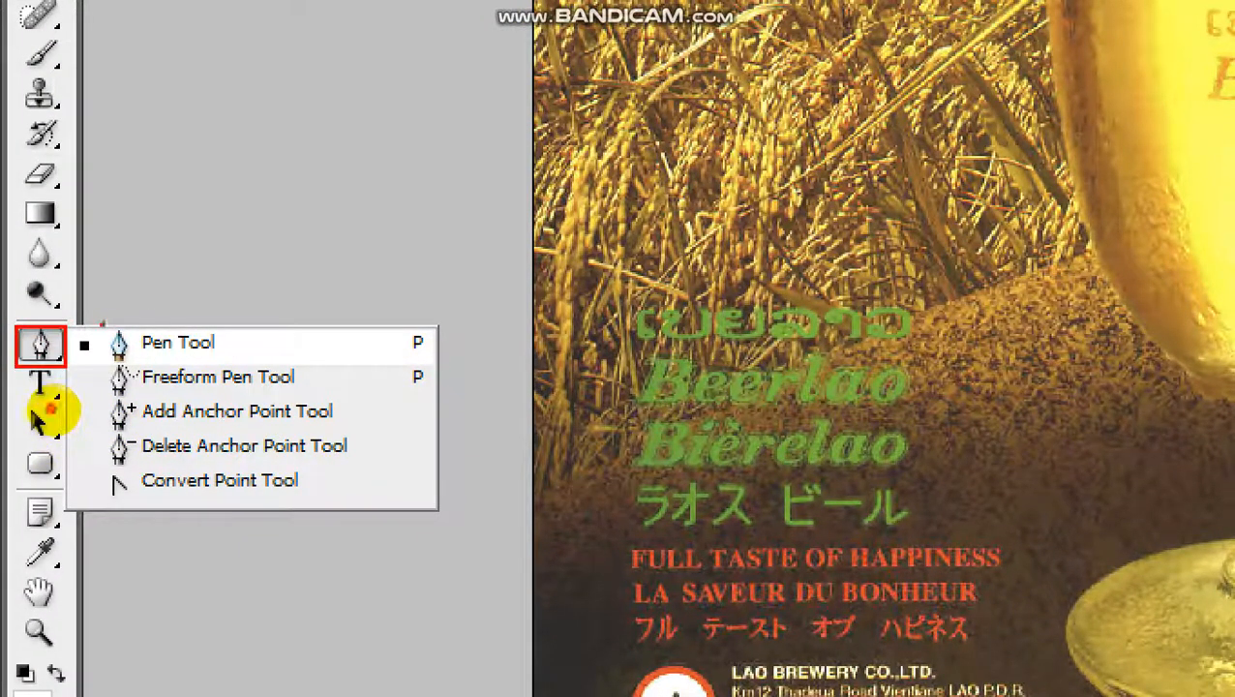
{"action": "left_click_drag", "start_coordinate": [100, 323], "coordinate": [251, 364]}
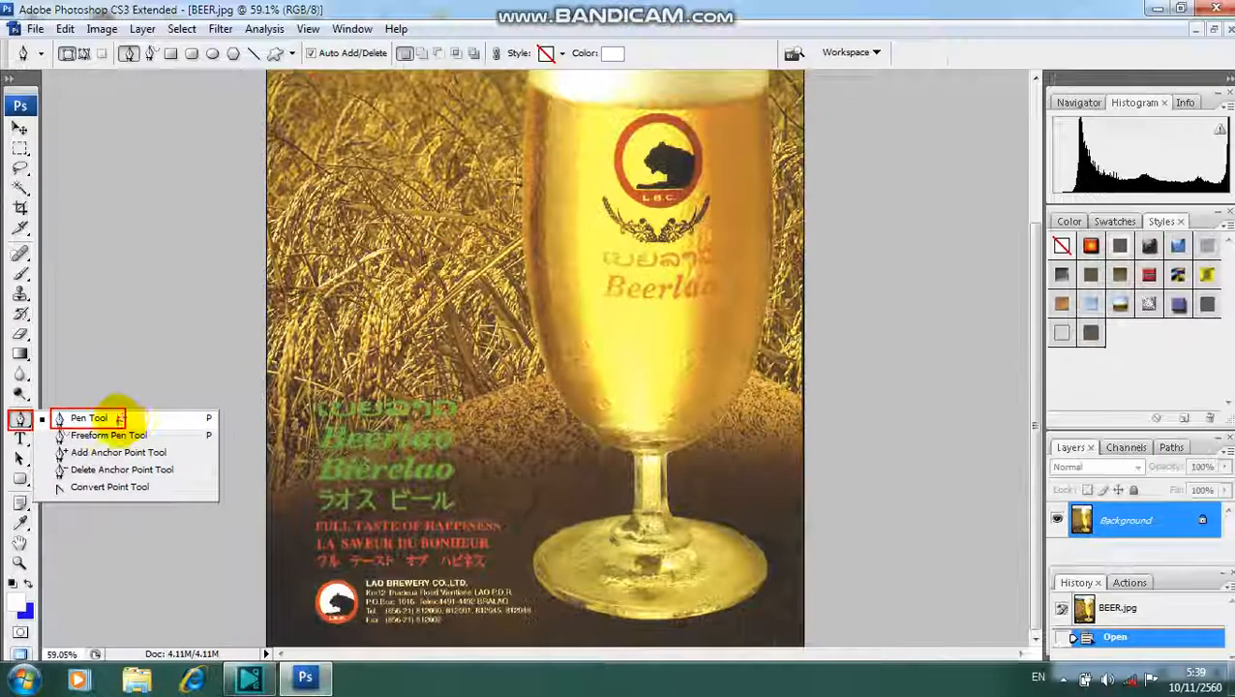
{"action": "right_click", "coordinate": [118, 361]}
{"action": "right_click", "coordinate": [121, 363]}
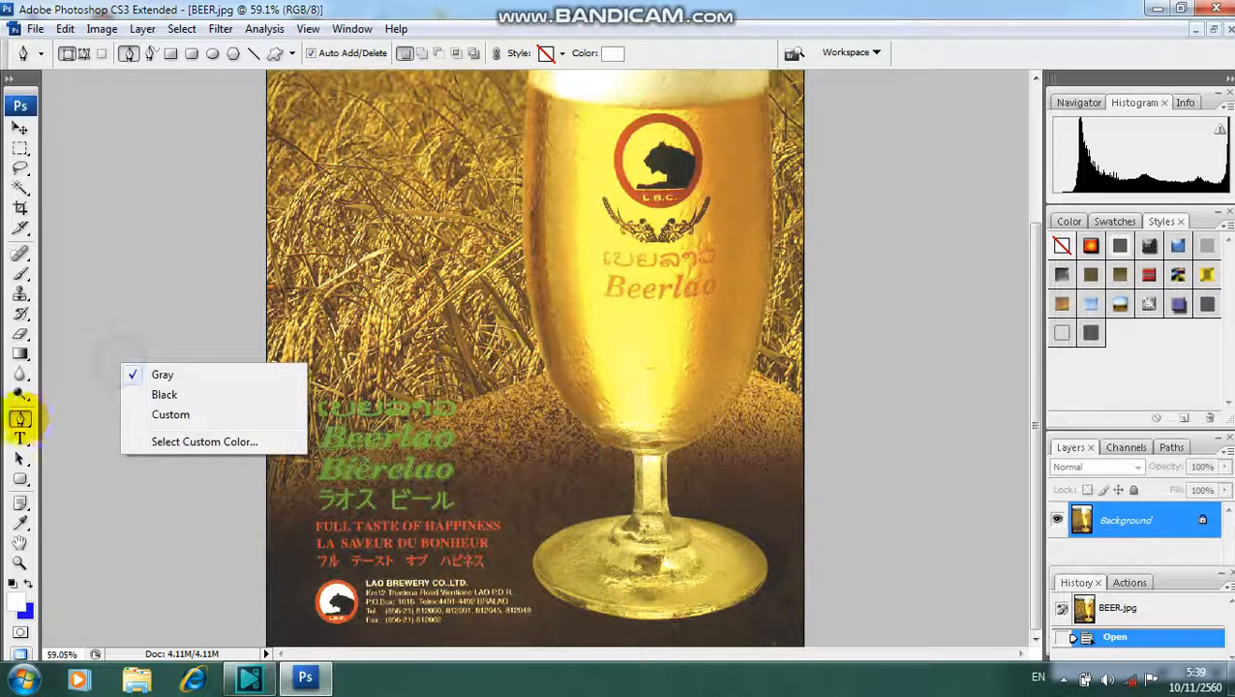
{"action": "left_click", "coordinate": [20, 418]}
{"action": "right_click", "coordinate": [20, 418]}
{"action": "left_click", "coordinate": [60, 419]}
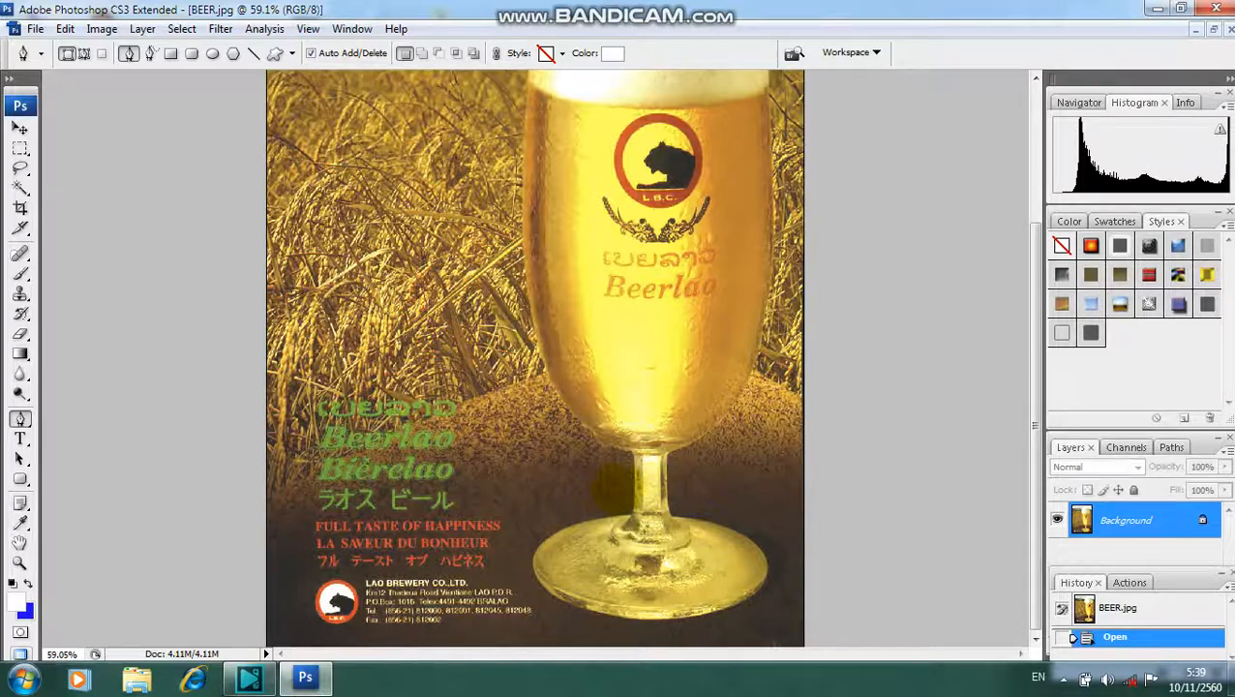
- Start a pen path at the foot of the glass stem and trace up the stem's left edge to the bowl's underside
{"action": "scroll", "coordinate": [610, 479], "scroll_direction": "up", "scroll_amount": 3}
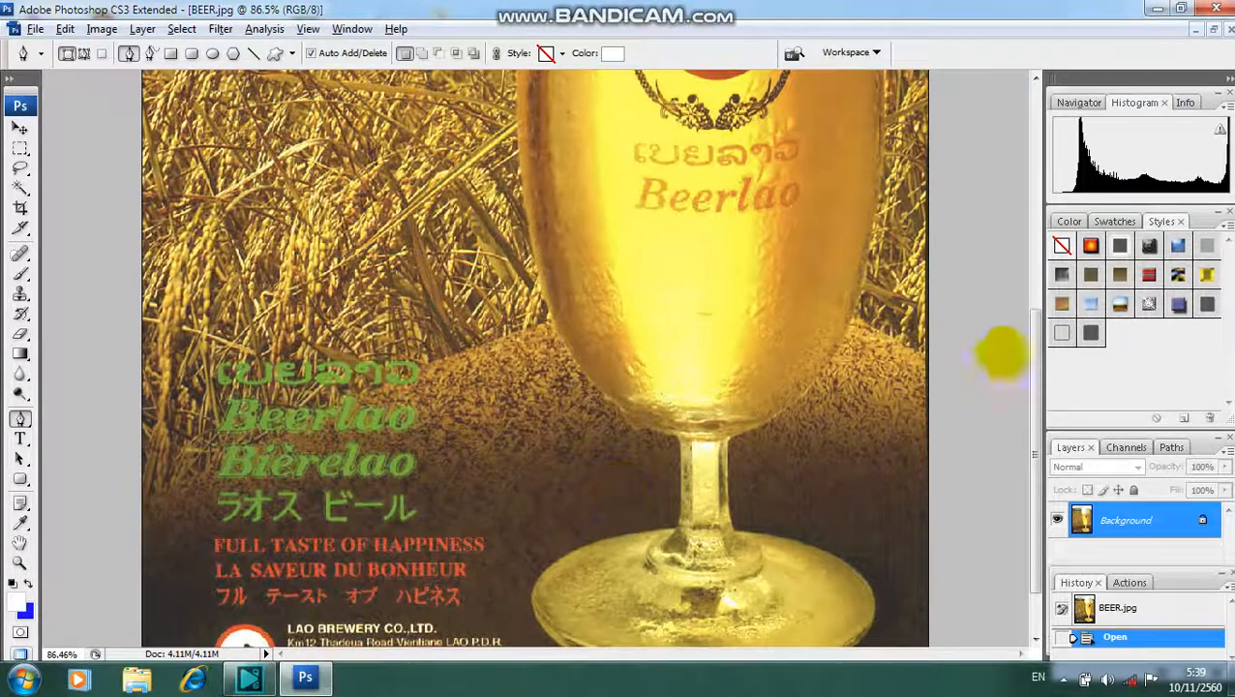
{"action": "scroll", "coordinate": [1025, 414], "scroll_direction": "down", "scroll_amount": 2}
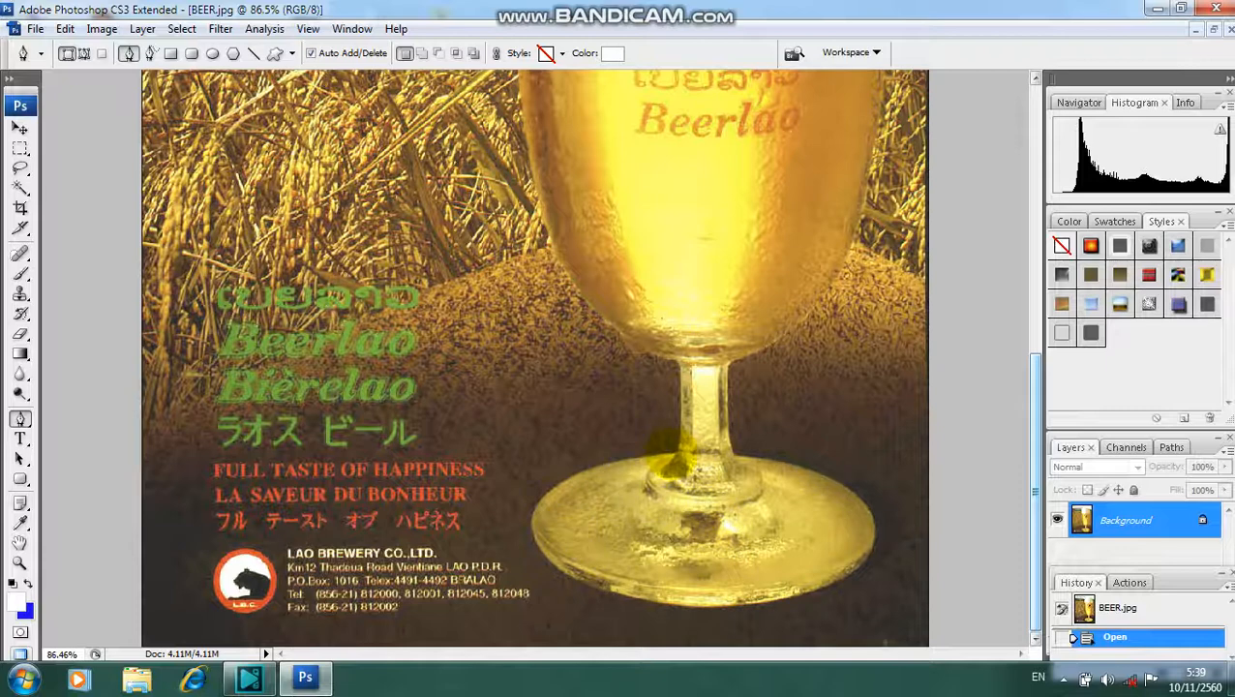
{"action": "left_click", "coordinate": [674, 450]}
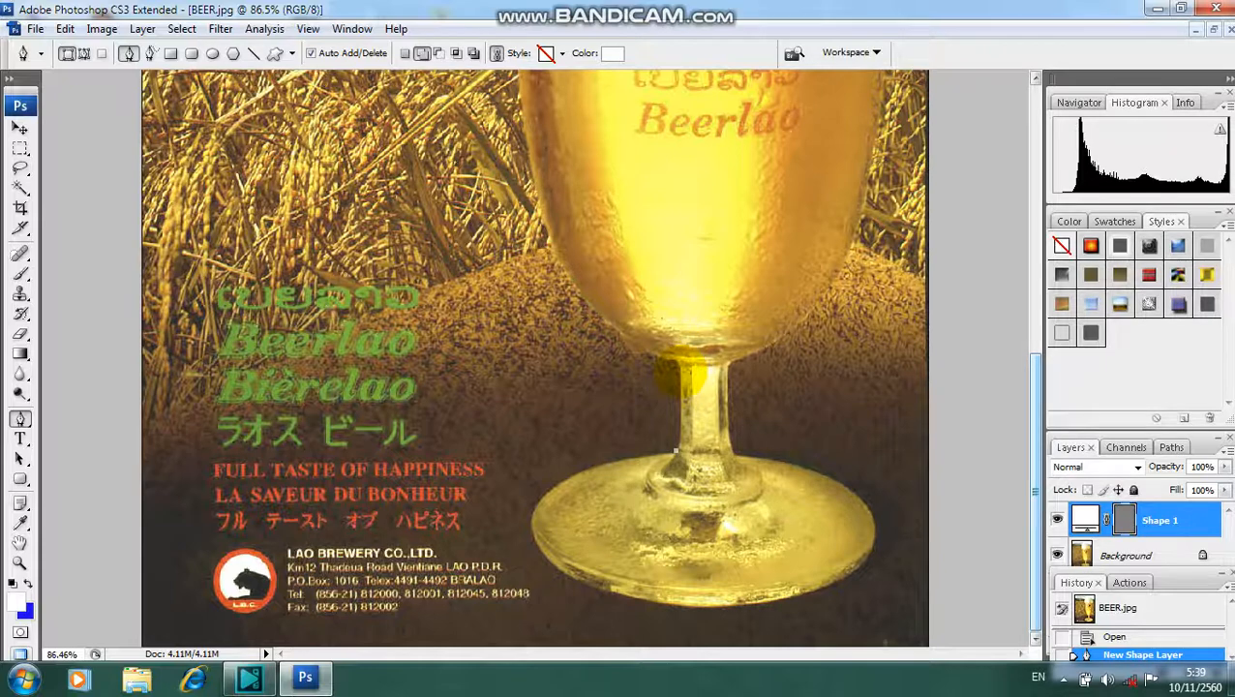
{"action": "left_click_drag", "start_coordinate": [680, 370], "coordinate": [677, 288]}
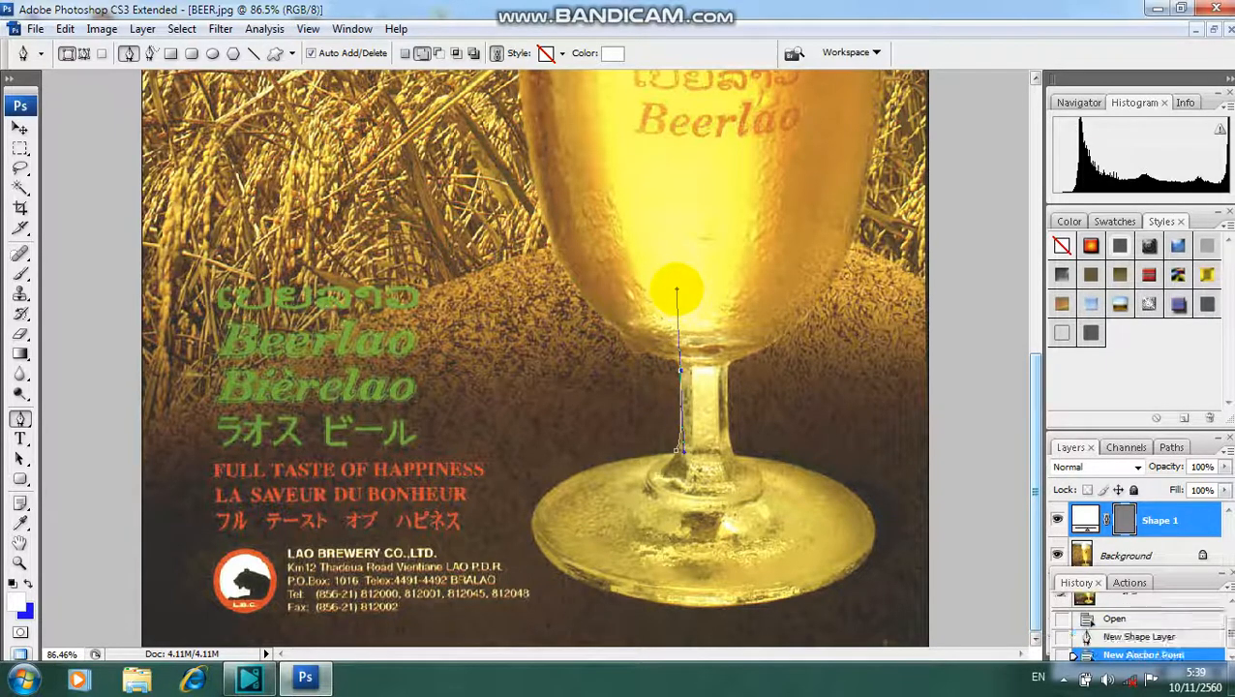
{"action": "left_click", "coordinate": [679, 371]}
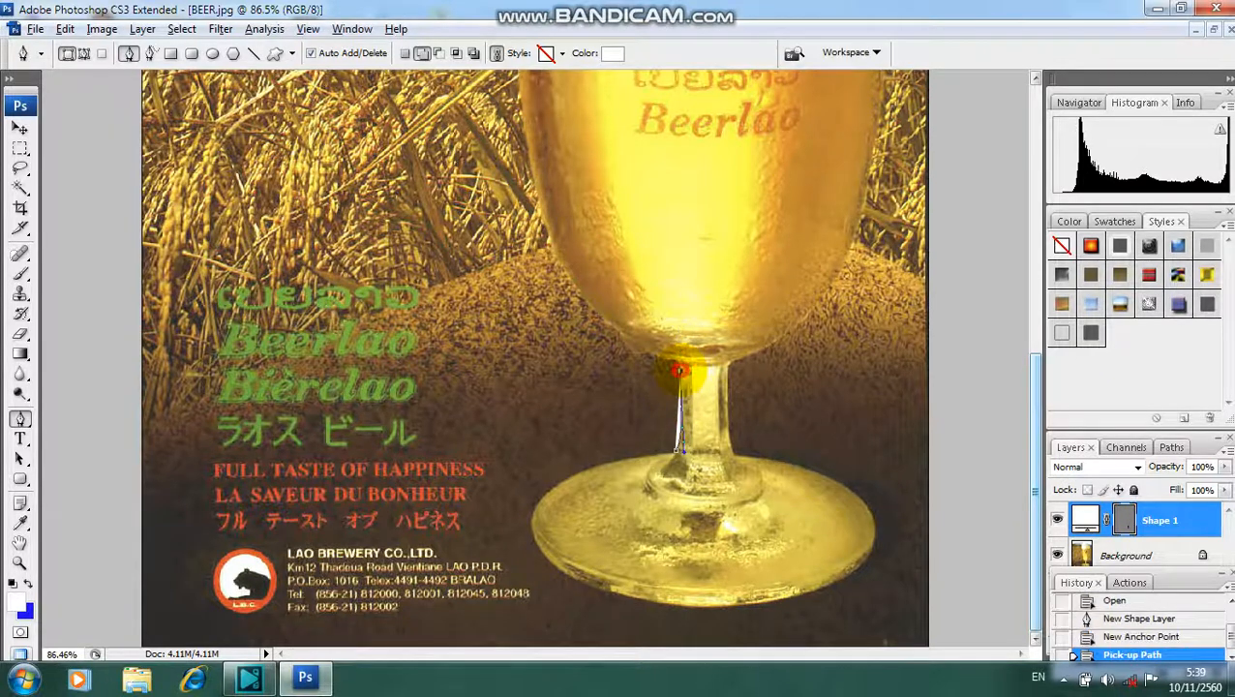
{"action": "left_click", "coordinate": [680, 371]}
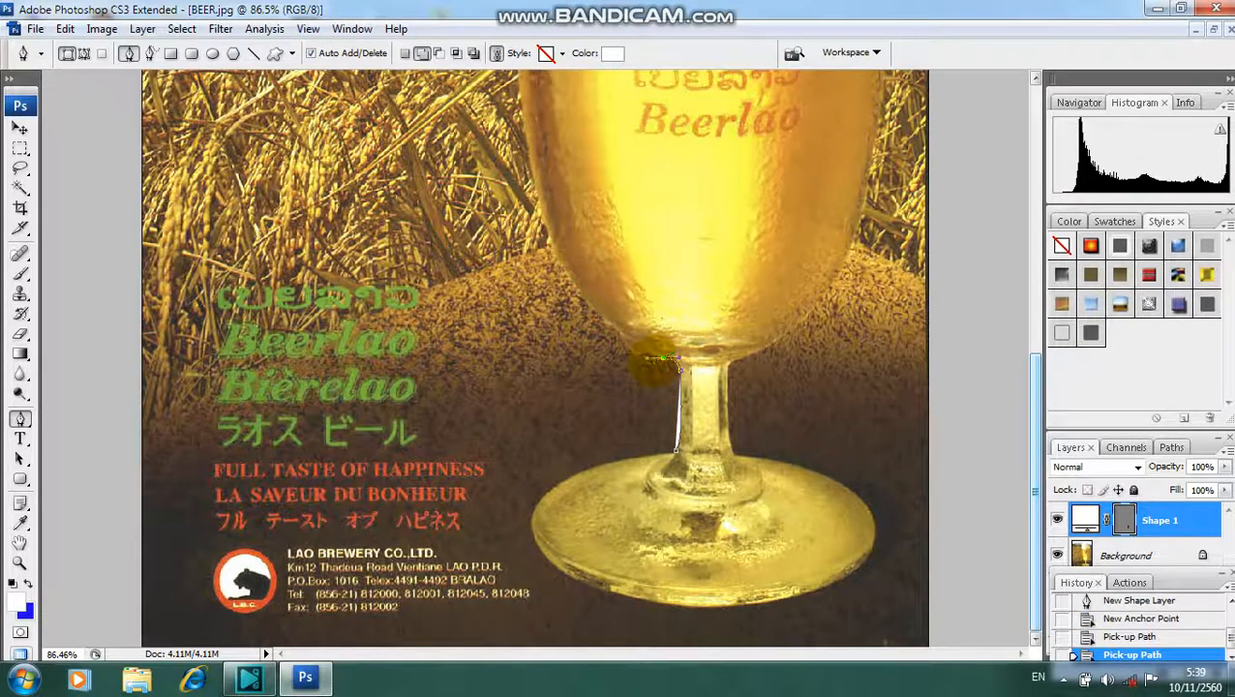
{"action": "left_click", "coordinate": [666, 363]}
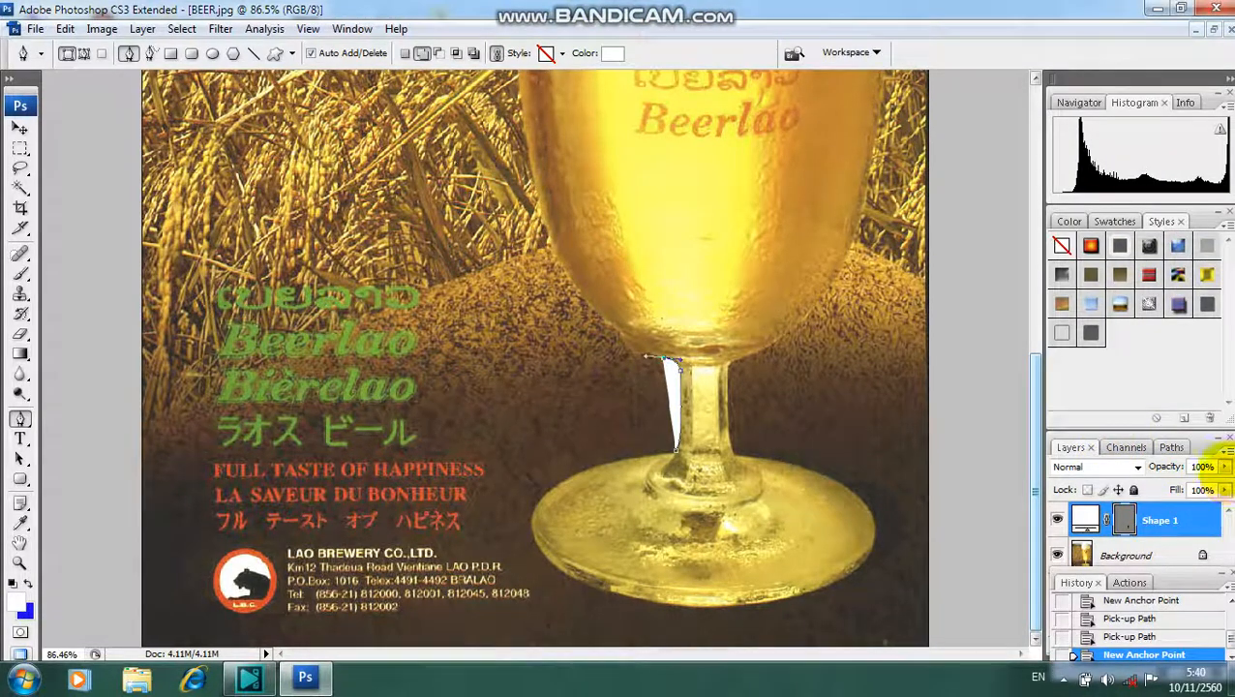
- Set the shape layer's opacity to 0% and curve the path along the bowl's lower-left edge, ending with a cut-off handle
{"action": "left_click_drag", "start_coordinate": [1225, 467], "coordinate": [1131, 484]}
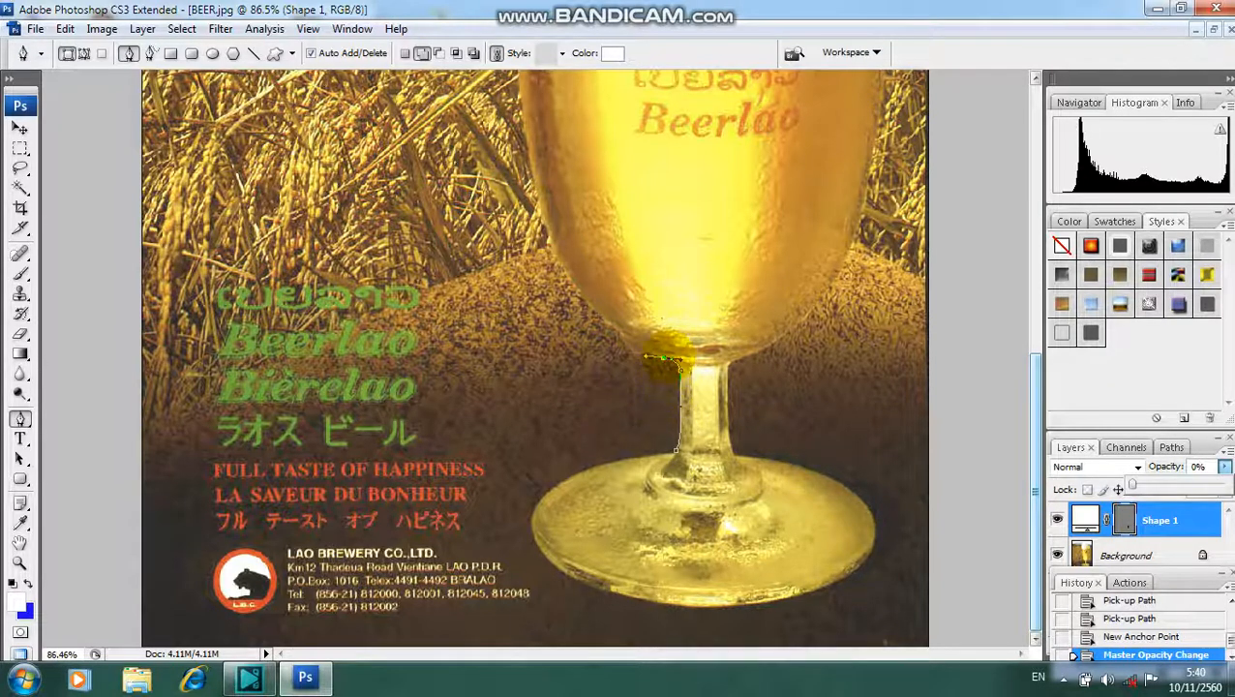
{"action": "left_click", "coordinate": [668, 360]}
{"action": "left_click", "coordinate": [670, 361]}
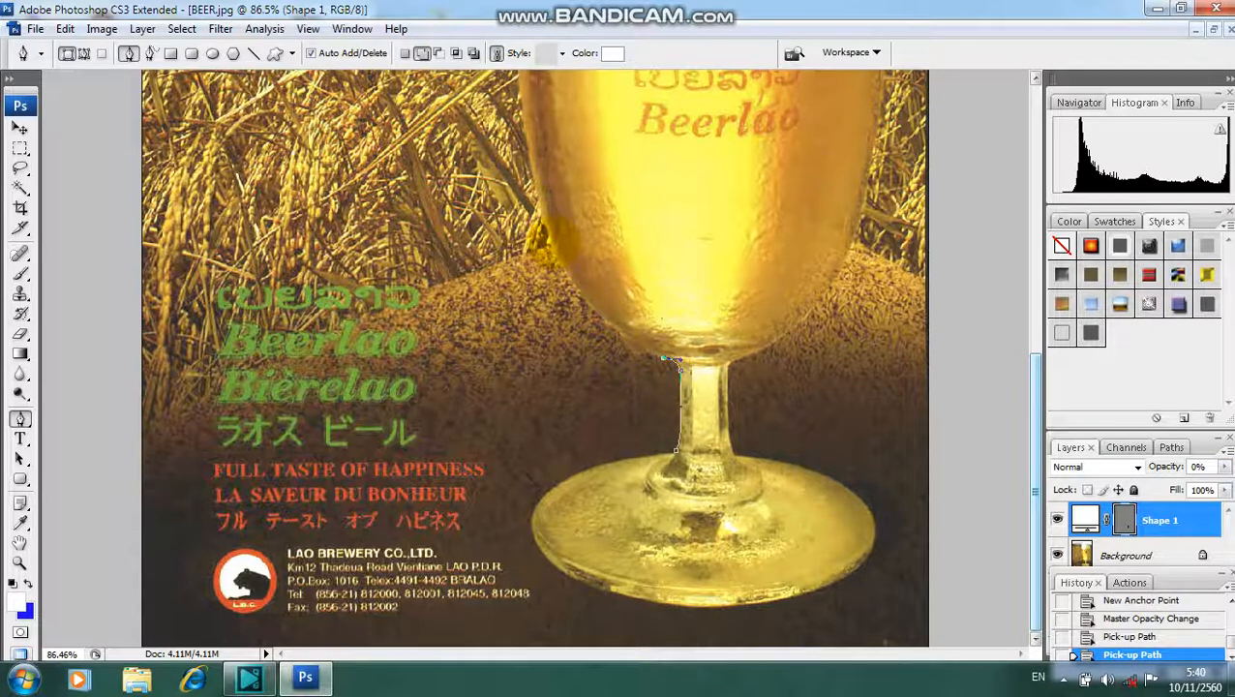
{"action": "left_click_drag", "start_coordinate": [549, 241], "coordinate": [586, 334]}
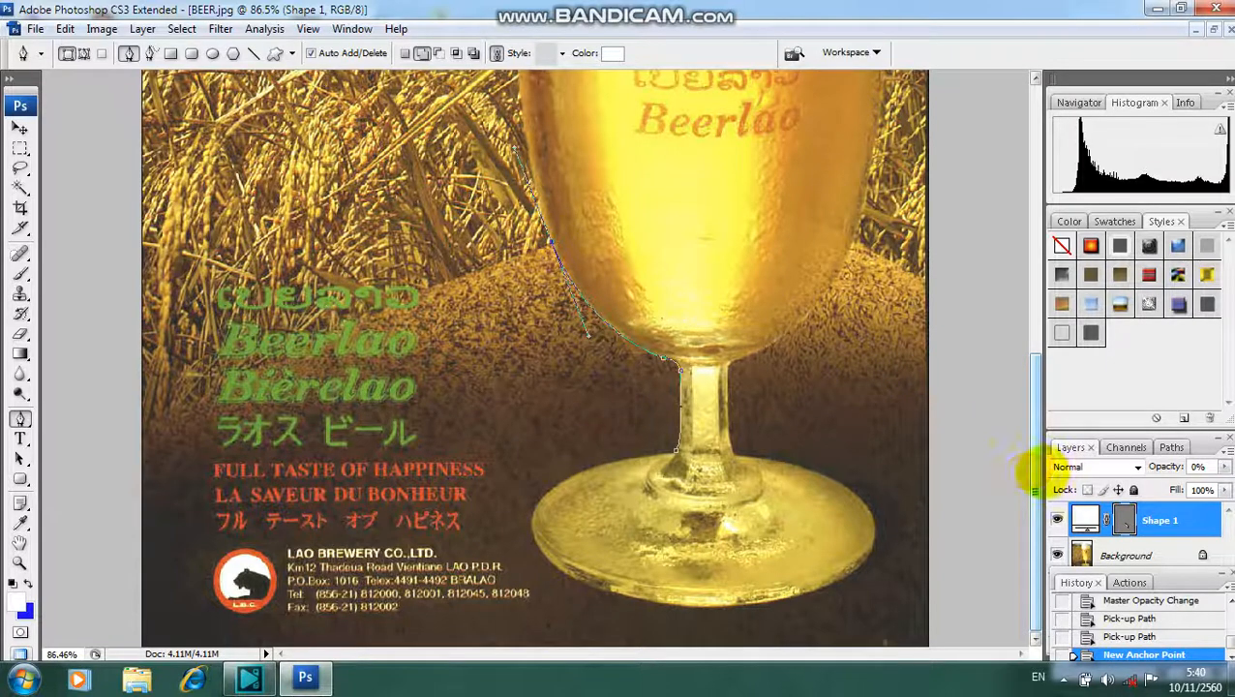
{"action": "left_click_drag", "start_coordinate": [1035, 473], "coordinate": [1008, 353]}
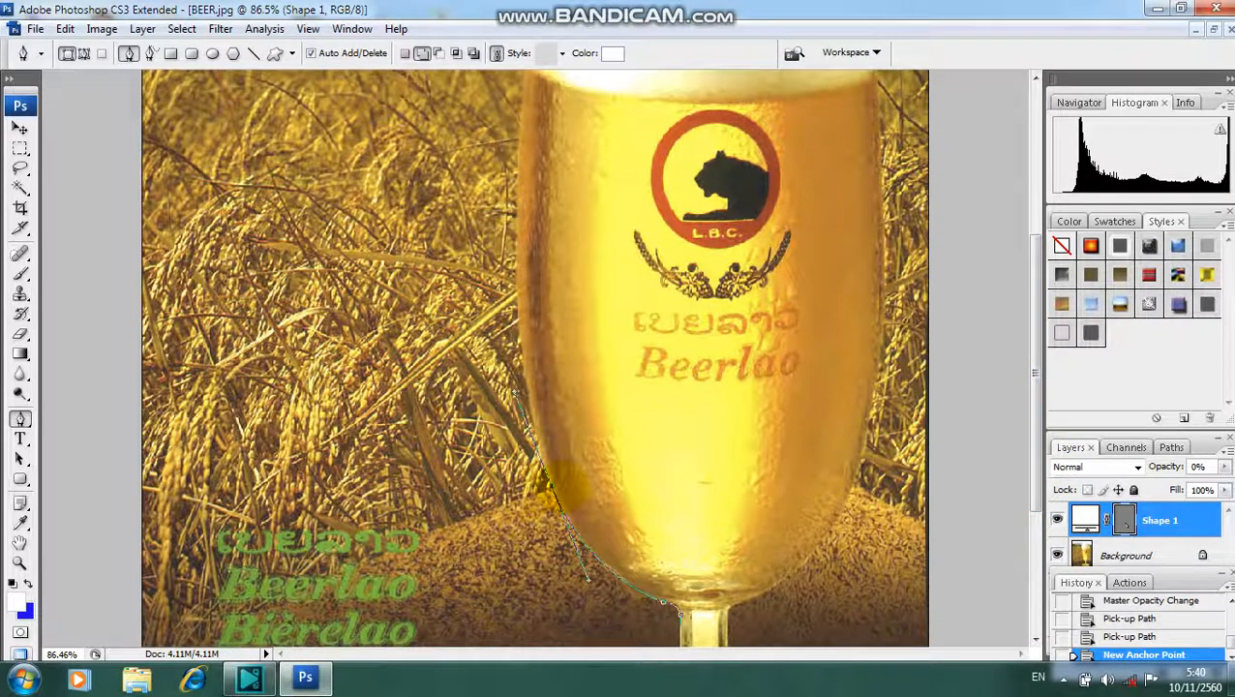
{"action": "left_click", "coordinate": [552, 486], "text": "alt"}
{"action": "left_click", "coordinate": [552, 486], "text": "alt"}
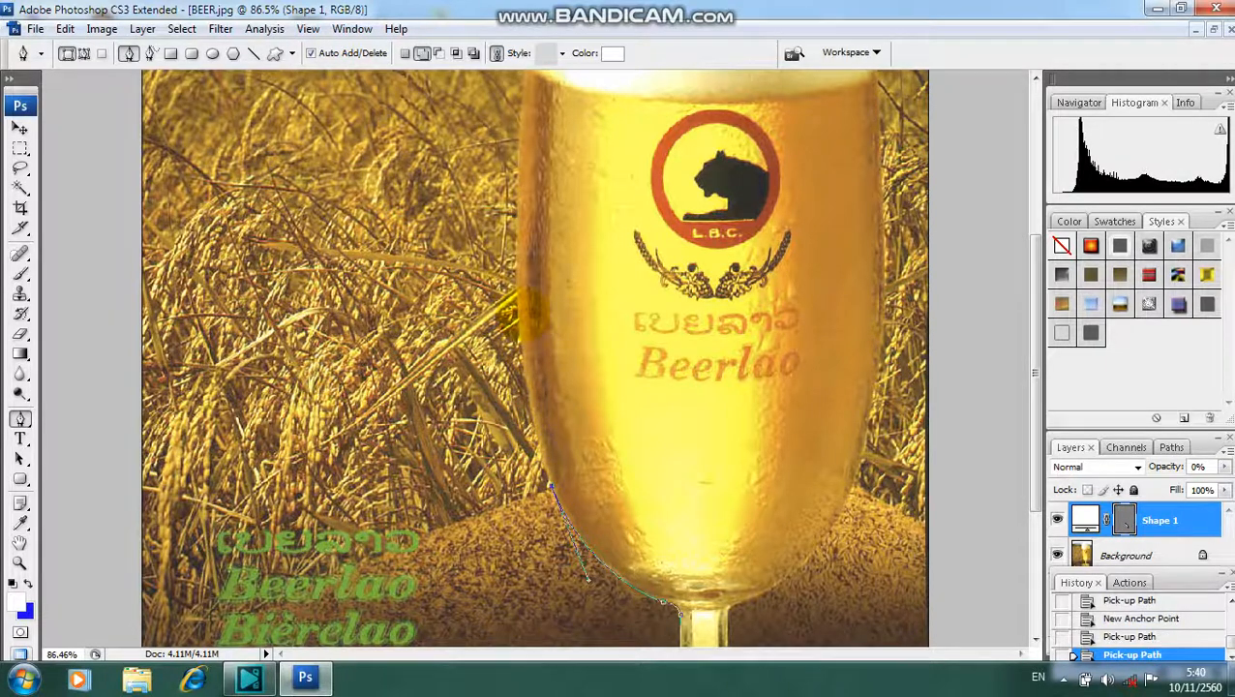
- Extend the path up the left side of the glass to the level where the foam begins
{"action": "left_click_drag", "start_coordinate": [517, 283], "coordinate": [514, 189]}
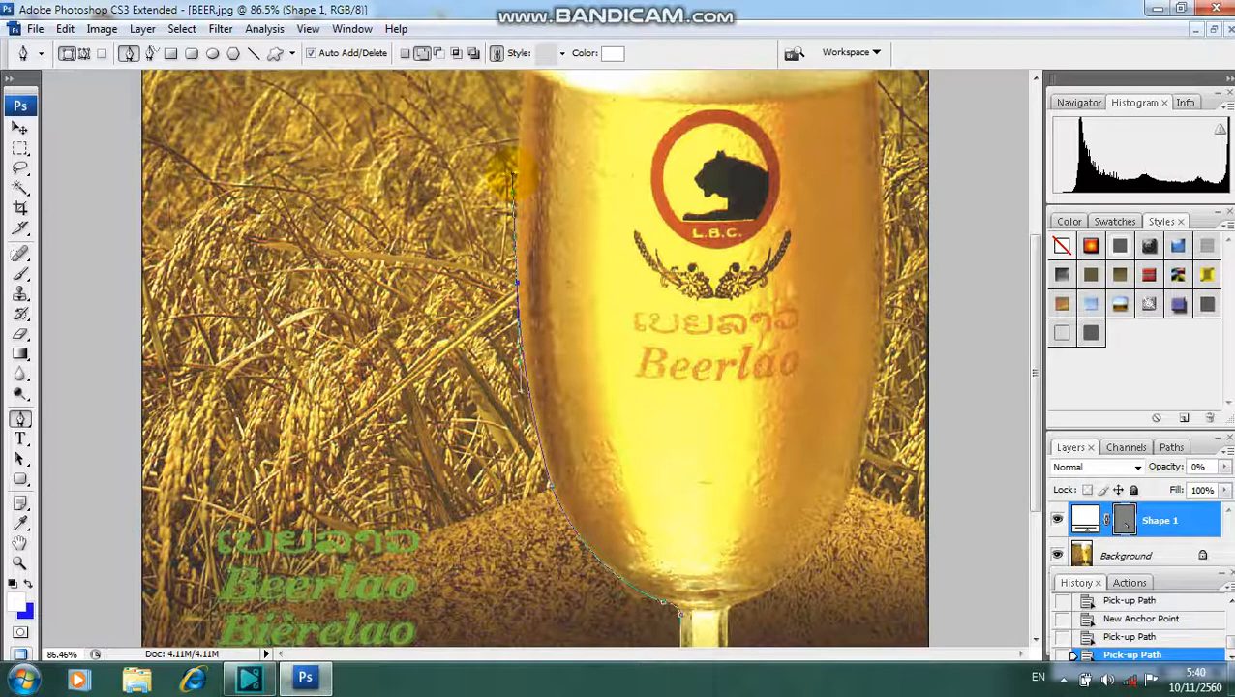
{"action": "left_click_drag", "start_coordinate": [511, 177], "coordinate": [513, 178]}
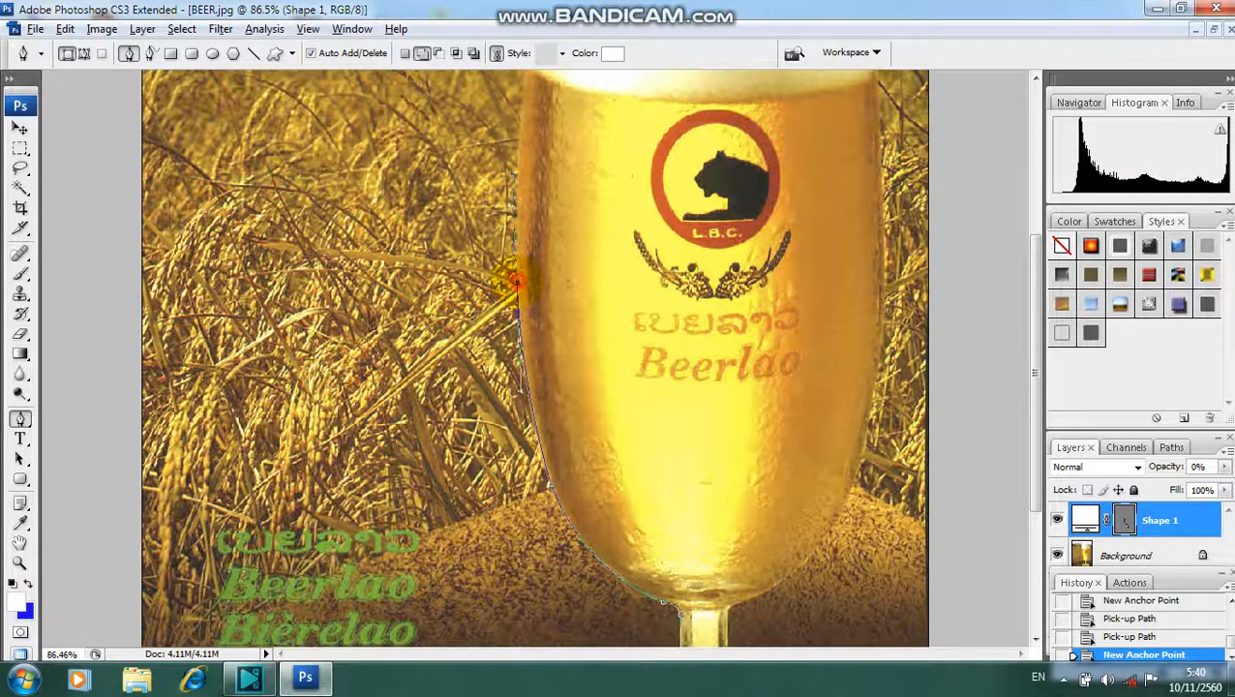
{"action": "left_click", "coordinate": [514, 281]}
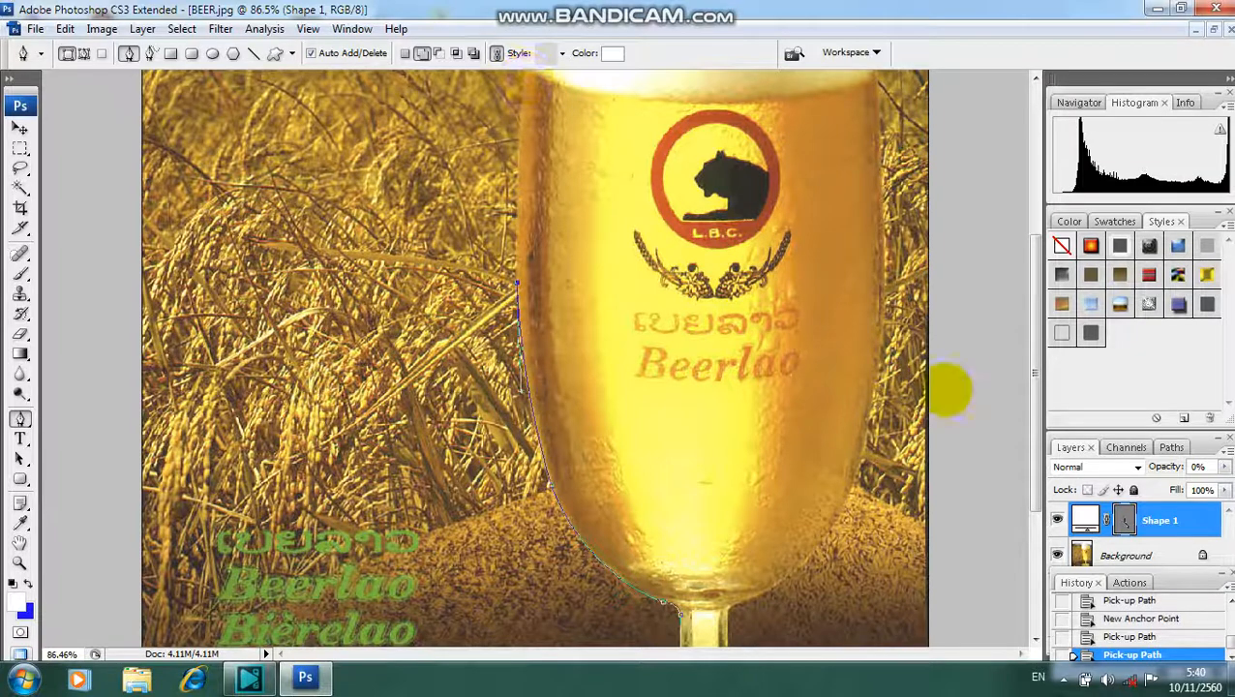
{"action": "left_click_drag", "start_coordinate": [1026, 420], "coordinate": [1029, 336]}
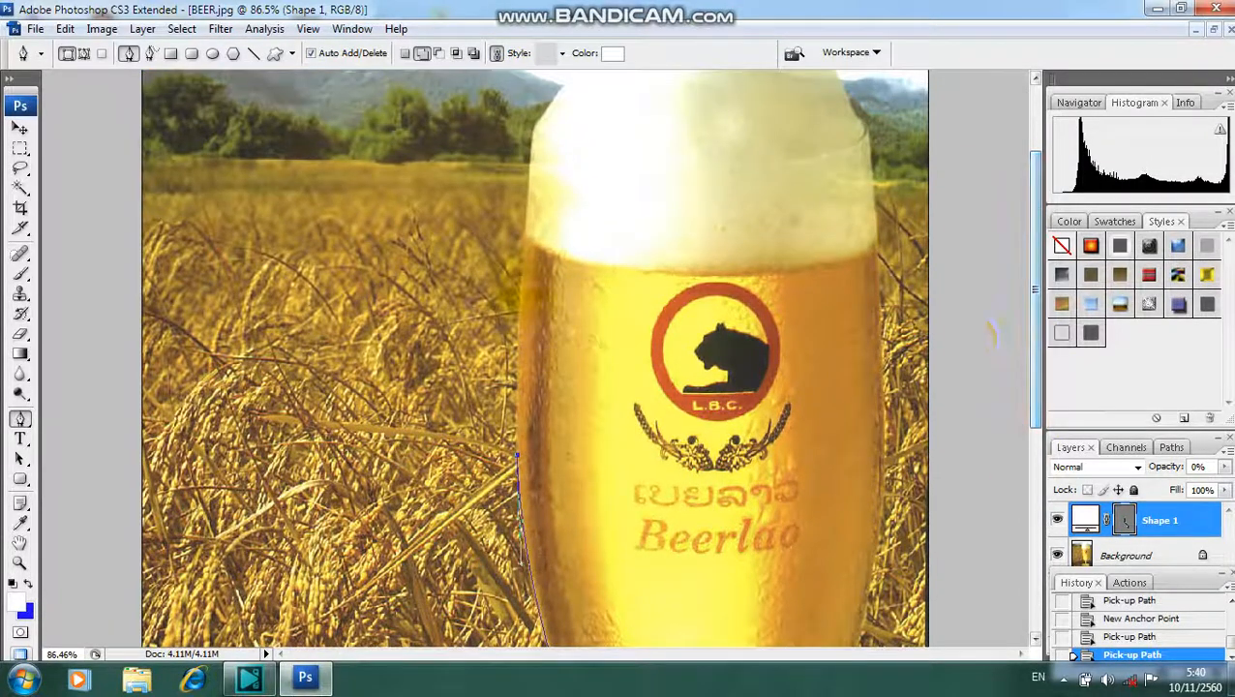
{"action": "left_click_drag", "start_coordinate": [524, 232], "coordinate": [523, 238]}
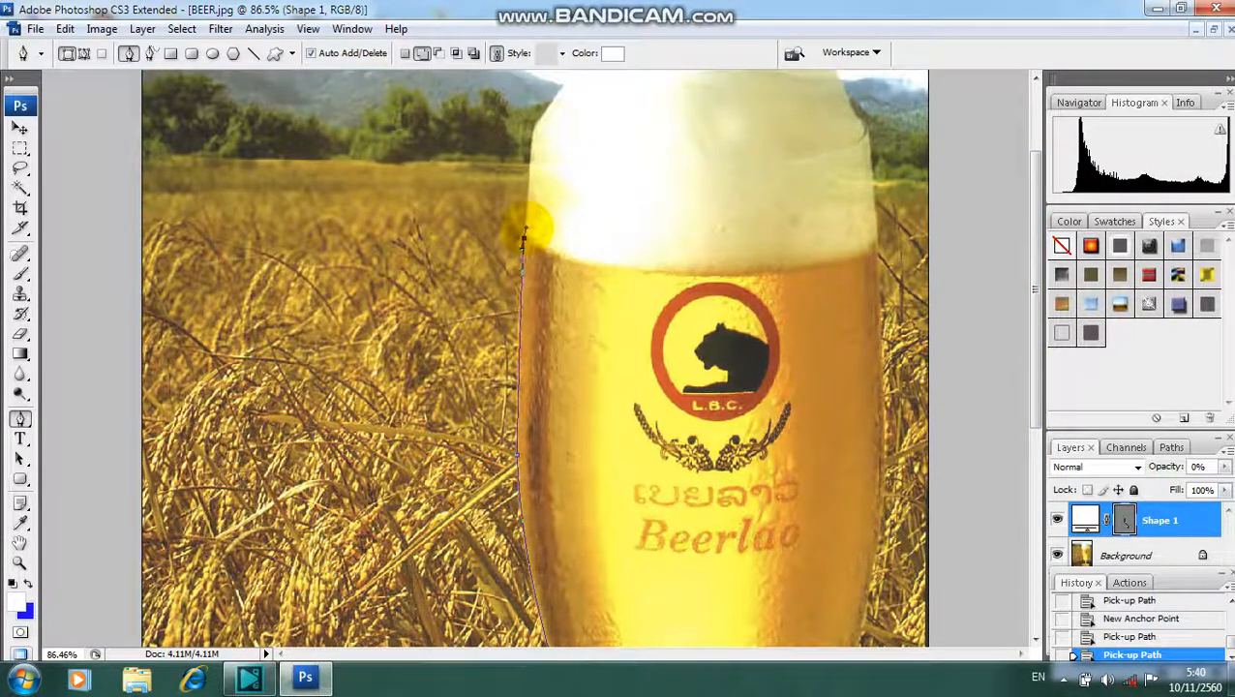
{"action": "left_click", "coordinate": [524, 218]}
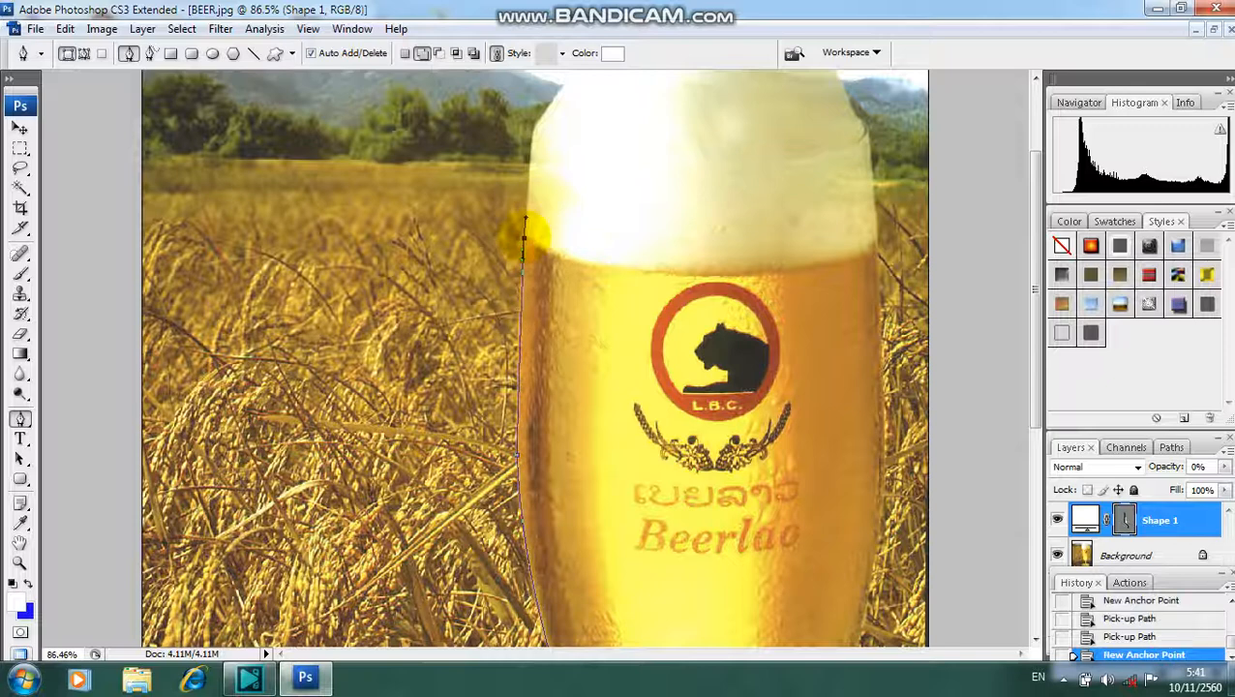
{"action": "left_click", "coordinate": [524, 233]}
{"action": "left_click", "coordinate": [524, 234], "text": "alt"}
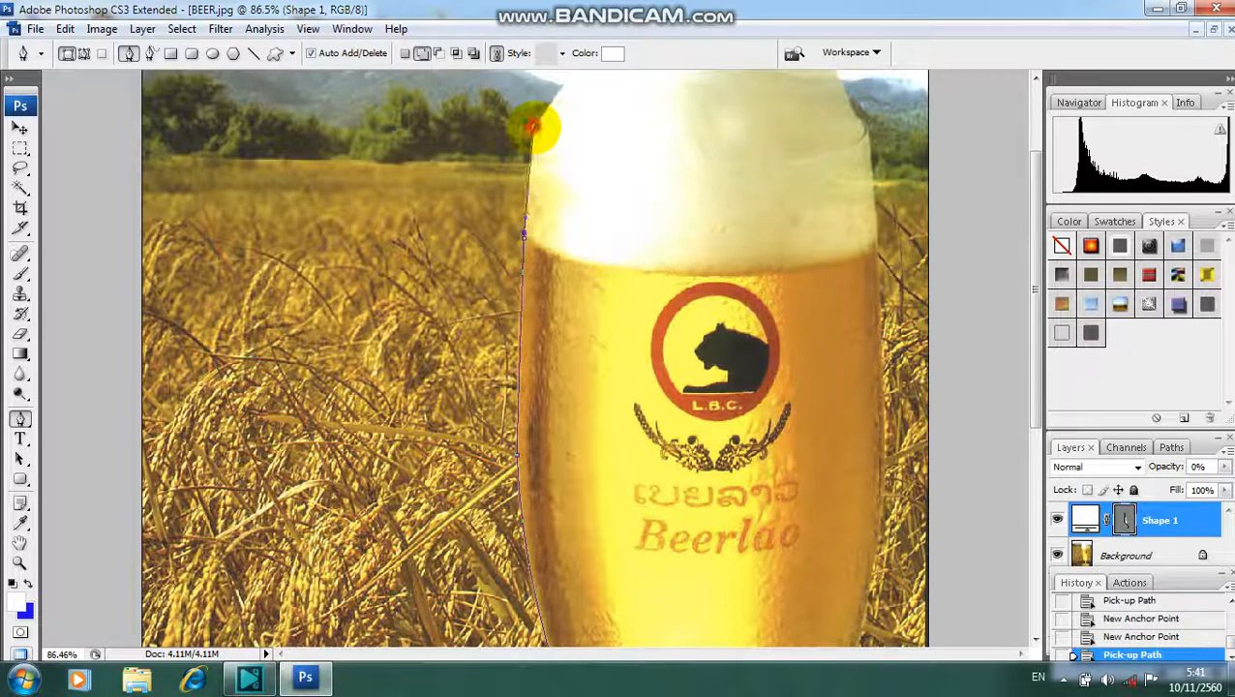
- Trace the foam's left edge and curve the path over its rounded top to the upper-right slope
{"action": "left_click_drag", "start_coordinate": [534, 127], "coordinate": [539, 122]}
{"action": "left_click_drag", "start_coordinate": [1037, 313], "coordinate": [1025, 247]}
{"action": "left_click", "coordinate": [534, 260]}
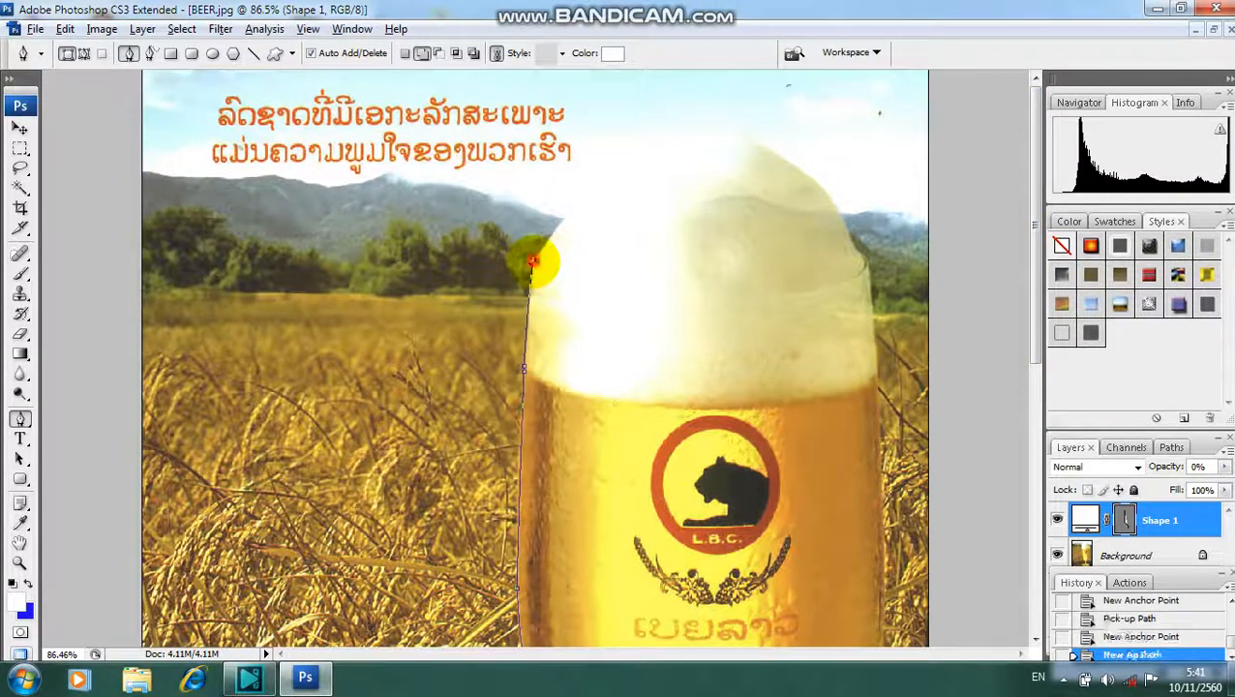
{"action": "left_click", "coordinate": [534, 260], "text": "alt"}
{"action": "left_click_drag", "start_coordinate": [691, 138], "coordinate": [803, 97]}
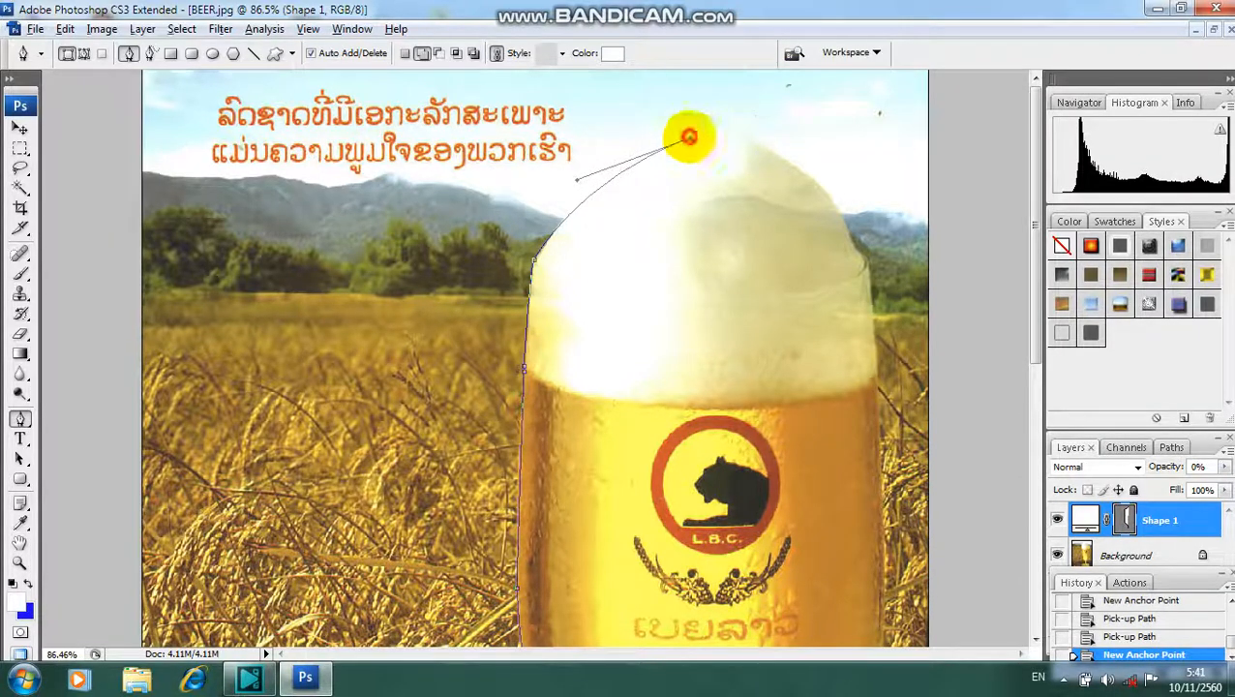
{"action": "left_click", "coordinate": [690, 137], "text": "alt"}
{"action": "left_click_drag", "start_coordinate": [835, 206], "coordinate": [903, 291]}
{"action": "left_click", "coordinate": [836, 207]}
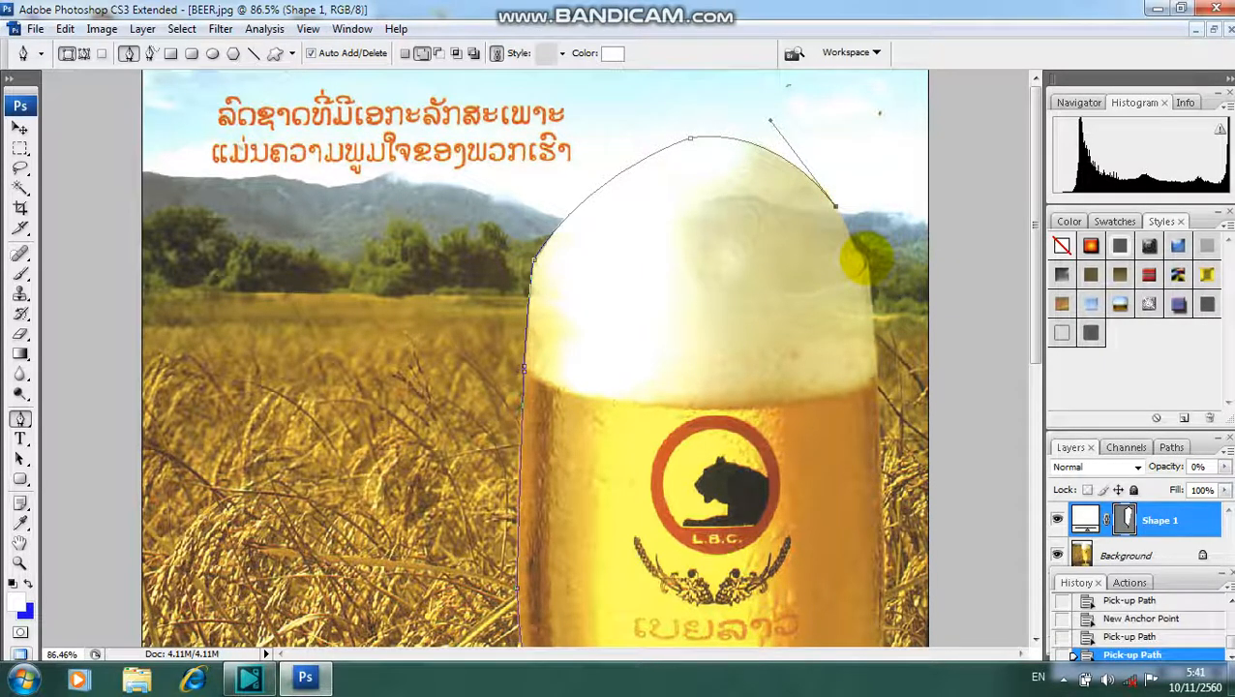
- Extend the pen path down the foam's right edge to the beer just below it, cutting off the last anchor's outgoing handle
{"action": "left_click", "coordinate": [864, 255]}
{"action": "left_click", "coordinate": [852, 250]}
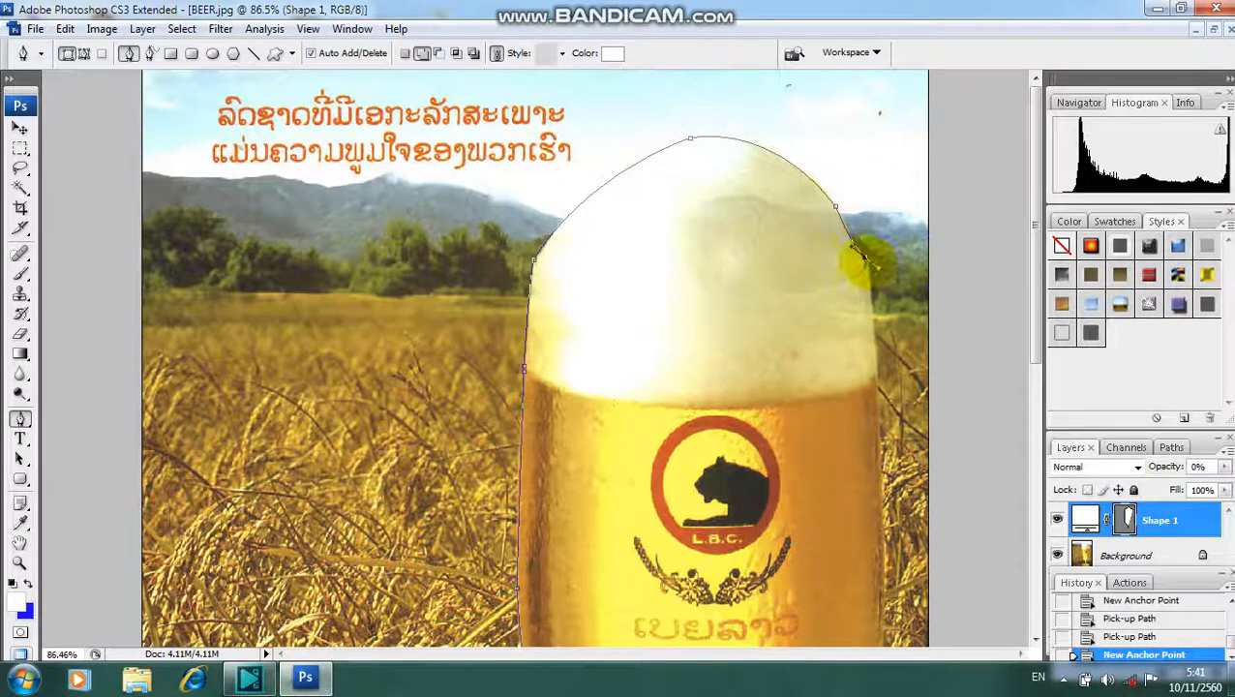
{"action": "left_click", "coordinate": [865, 255]}
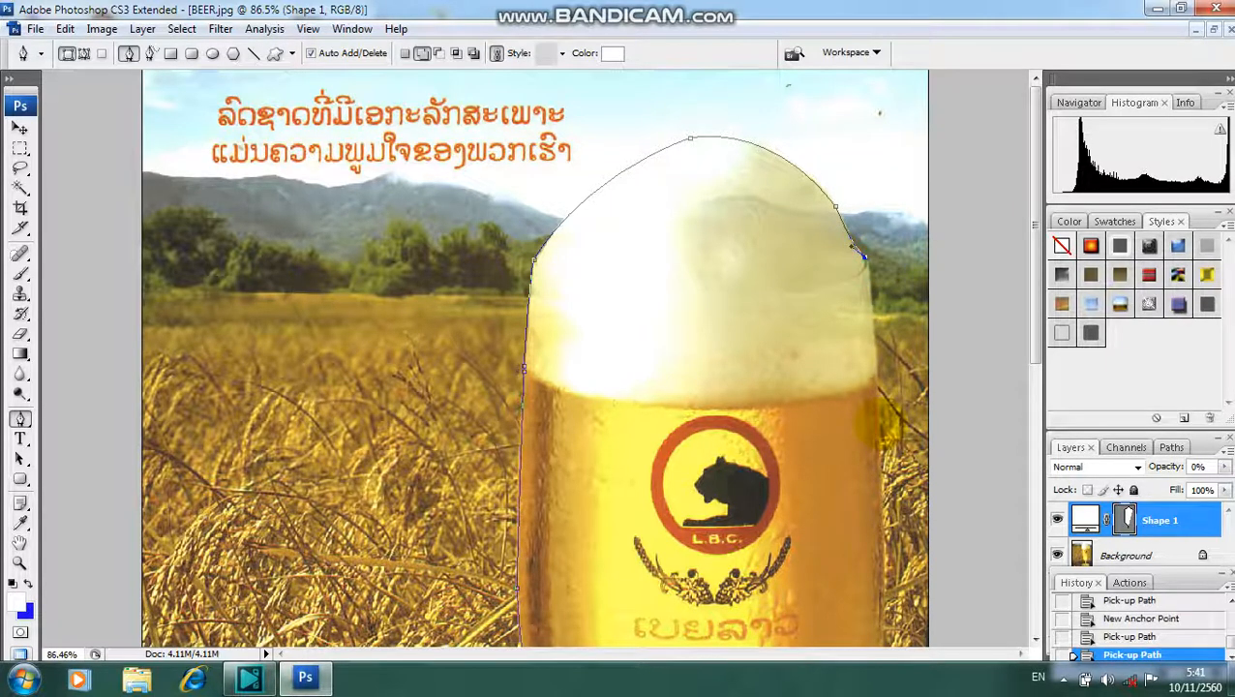
{"action": "left_click_drag", "start_coordinate": [864, 256], "coordinate": [882, 453]}
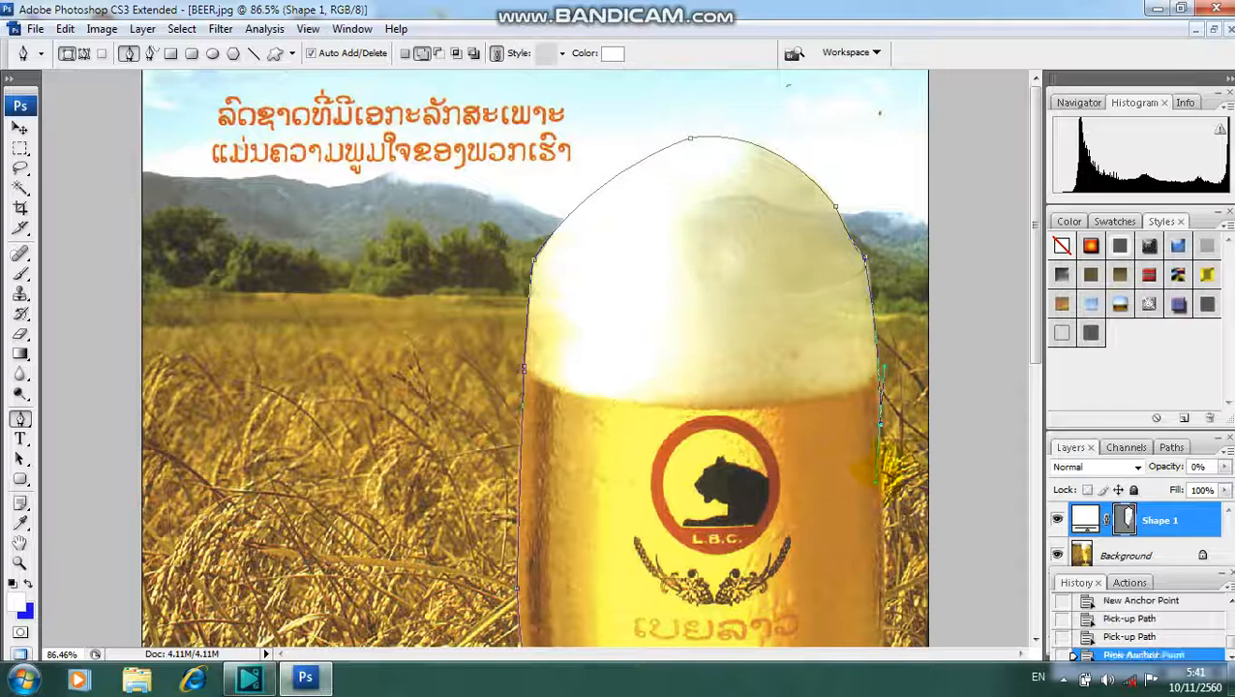
{"action": "left_click_drag", "start_coordinate": [1034, 306], "coordinate": [1041, 386]}
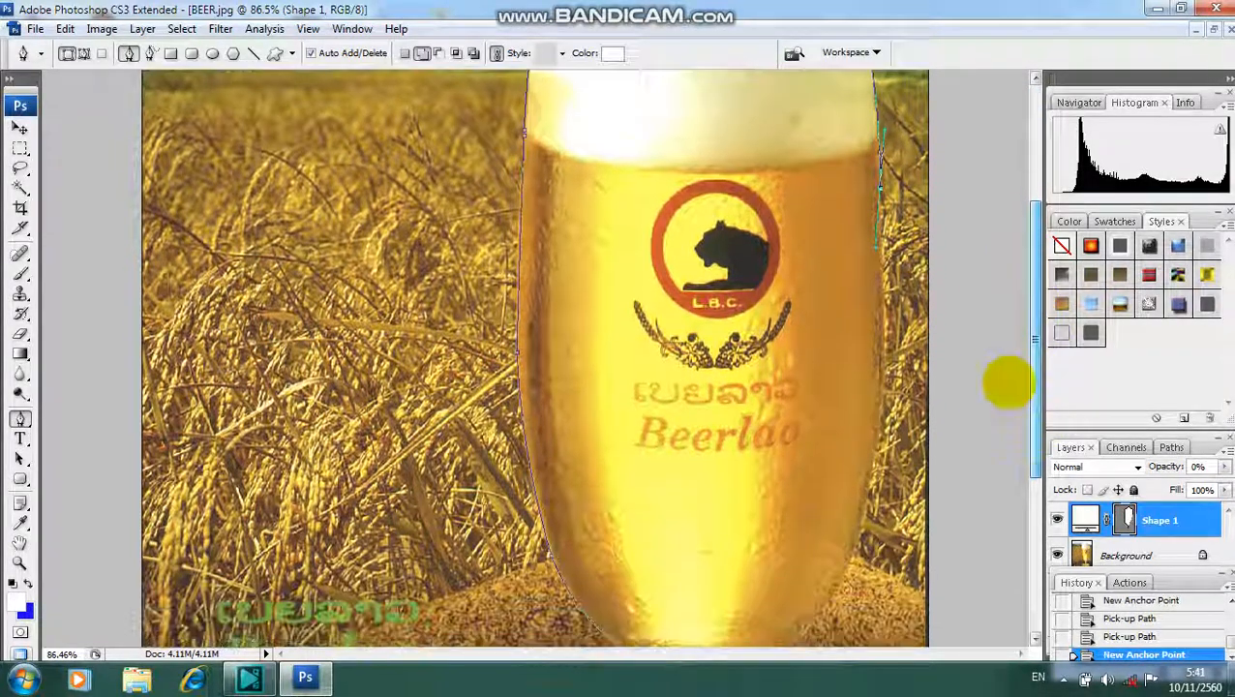
{"action": "left_click", "coordinate": [881, 187]}
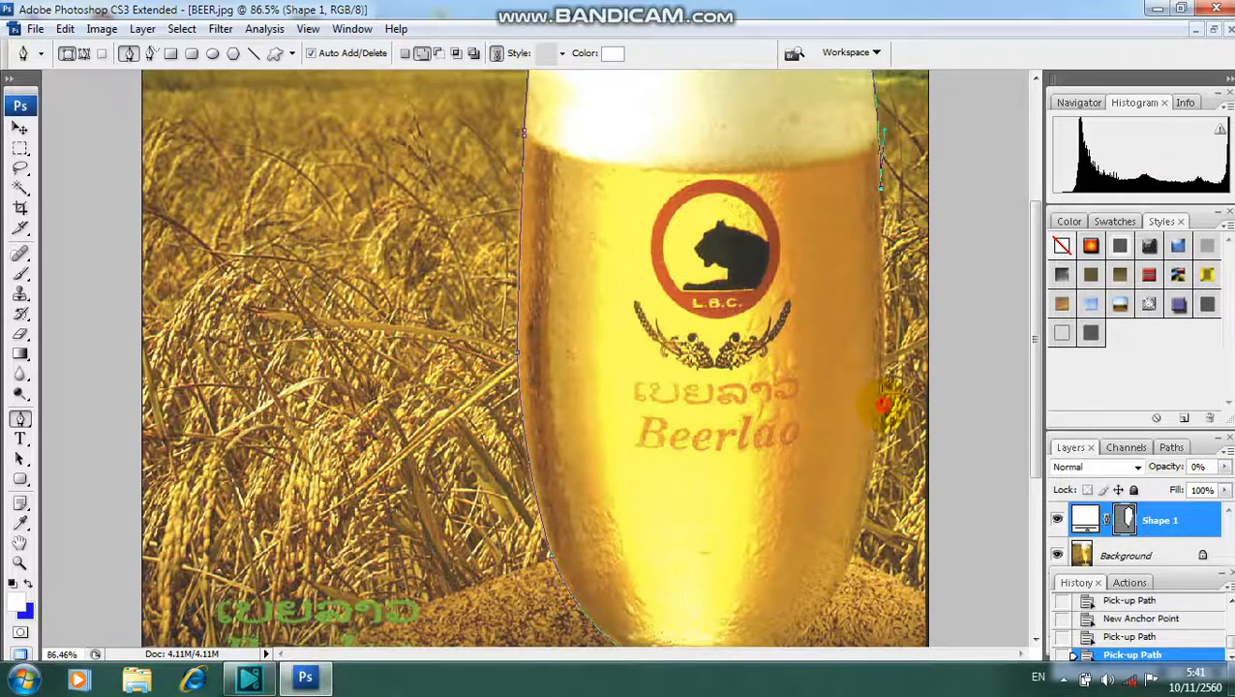
- Trace the right side of the glass down to the bowl's lower-right curve, cutting off the outgoing handle at each anchor
{"action": "left_click_drag", "start_coordinate": [883, 404], "coordinate": [882, 473]}
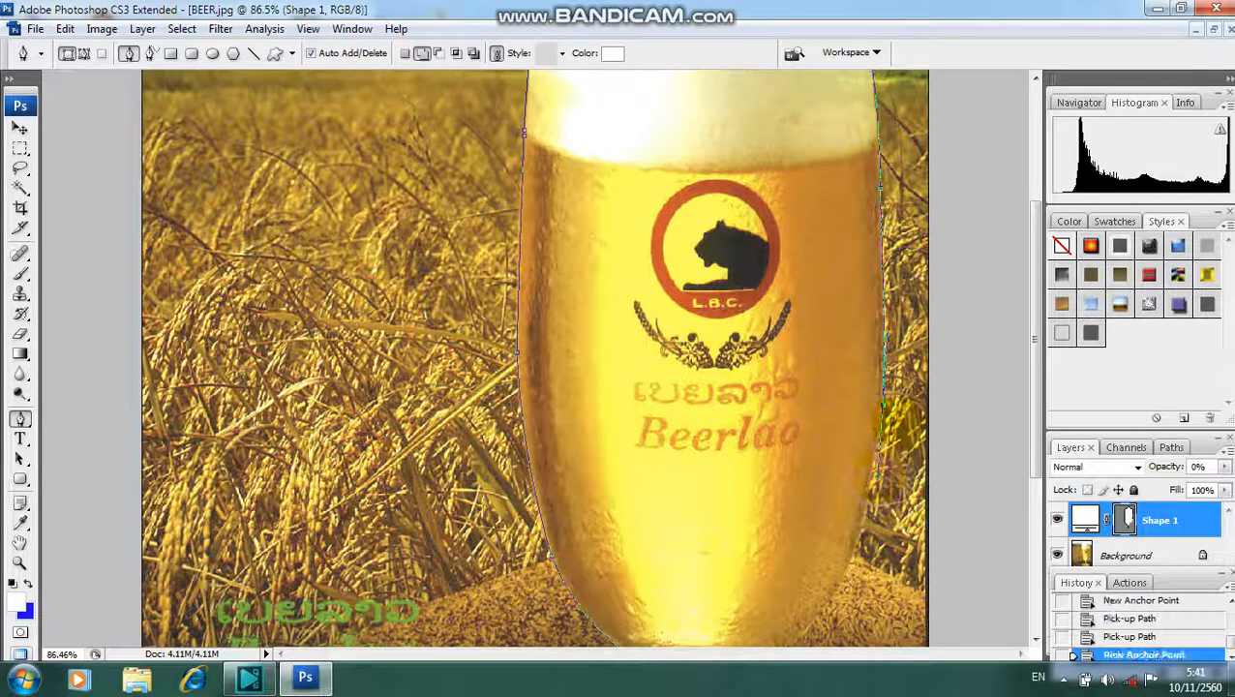
{"action": "left_click", "coordinate": [882, 405], "text": "alt"}
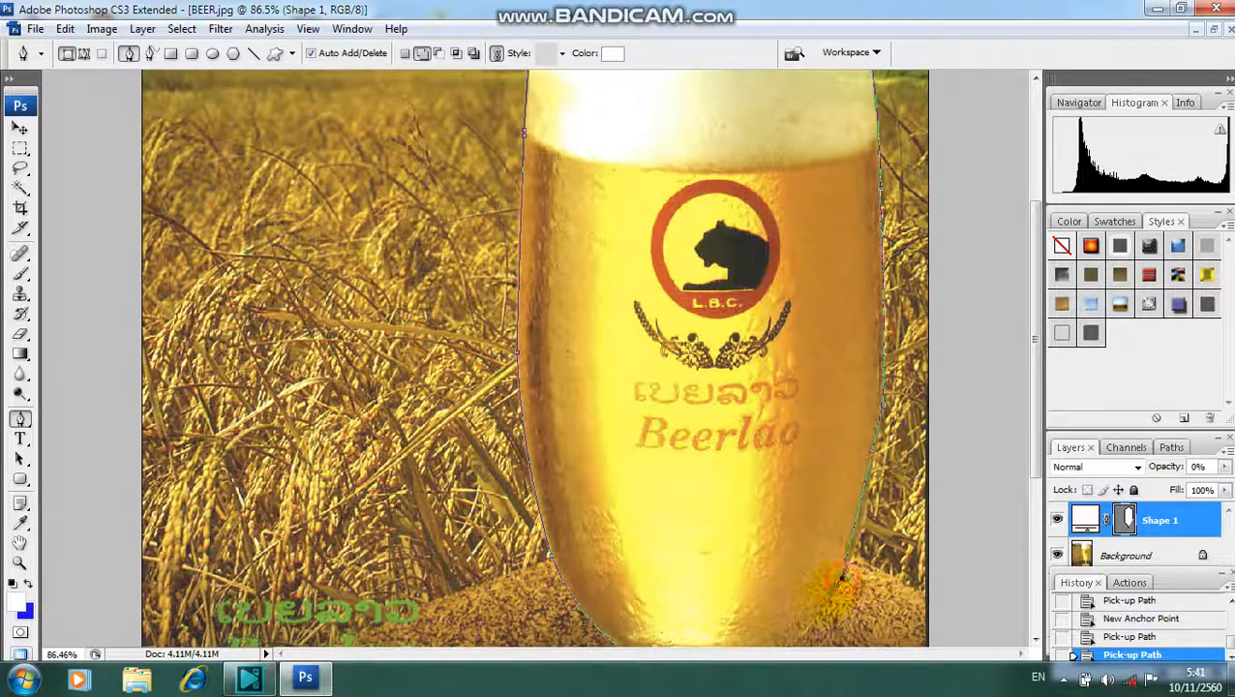
{"action": "left_click_drag", "start_coordinate": [843, 578], "coordinate": [819, 604]}
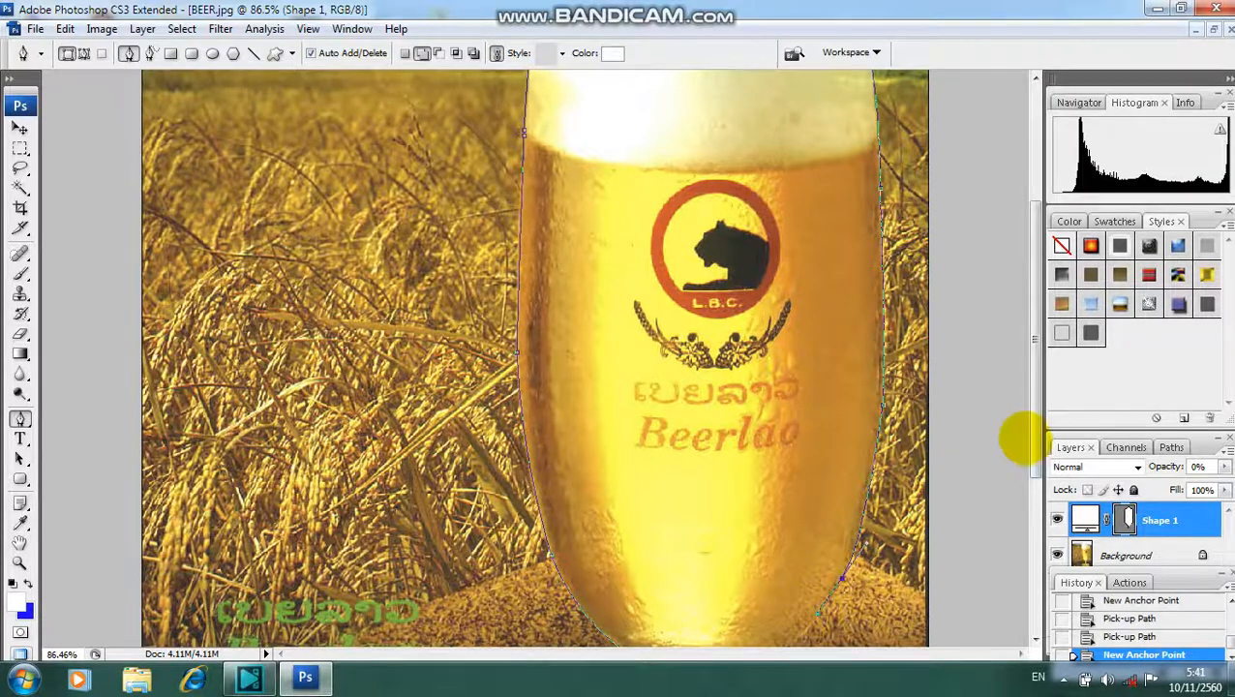
{"action": "left_click_drag", "start_coordinate": [1026, 435], "coordinate": [1004, 553]}
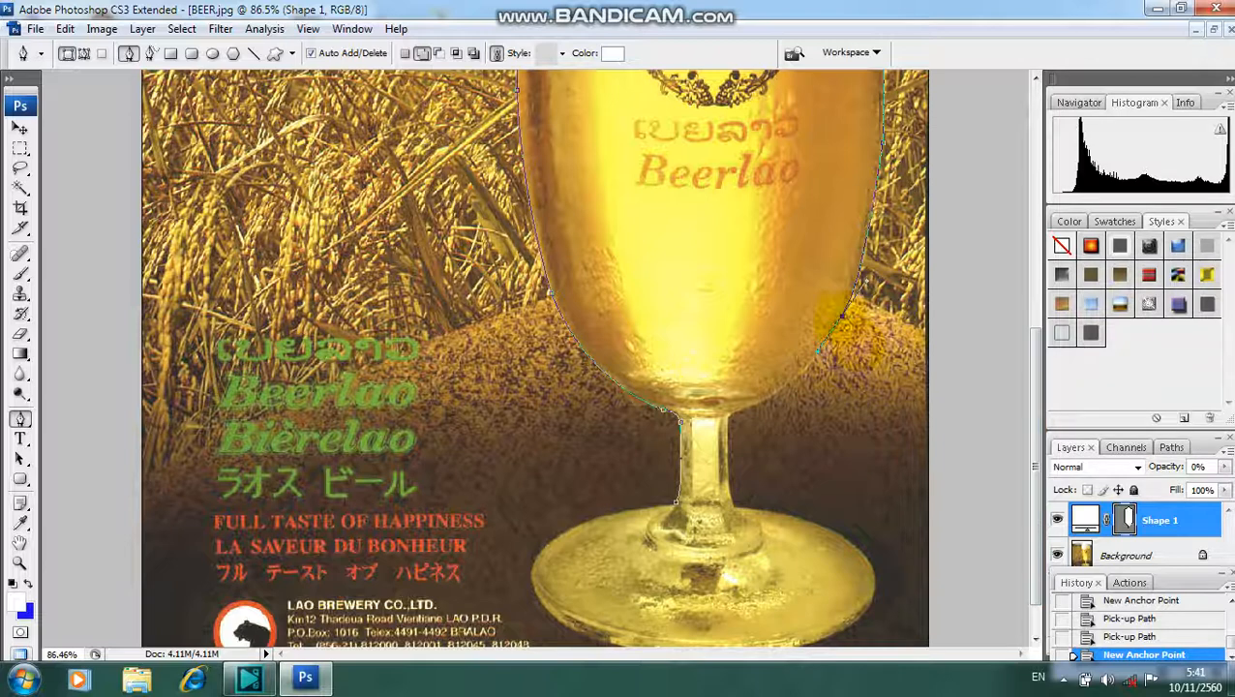
{"action": "left_click", "coordinate": [844, 315]}
- Curve the path along the bowl's underside into the stem and trace the stem's right edge down to the base
{"action": "left_click_drag", "start_coordinate": [746, 409], "coordinate": [726, 428]}
{"action": "left_click", "coordinate": [747, 408], "text": "alt"}
{"action": "left_click_drag", "start_coordinate": [731, 437], "coordinate": [732, 438]}
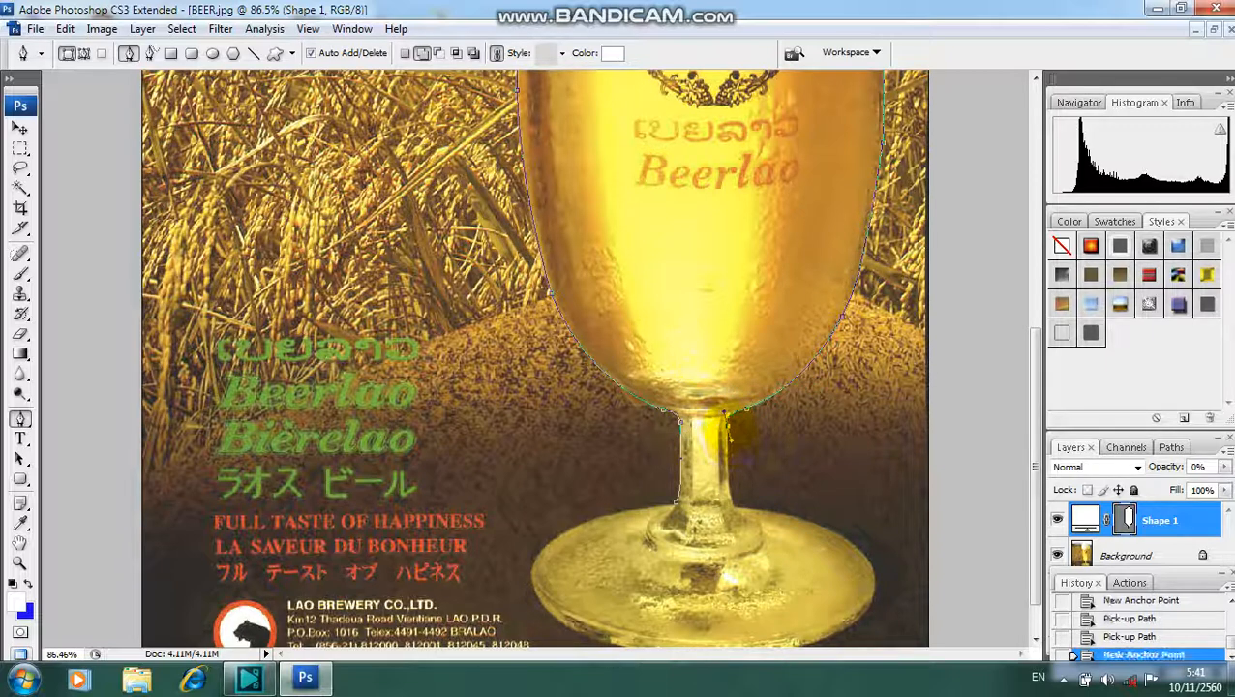
{"action": "double_click", "coordinate": [728, 425]}
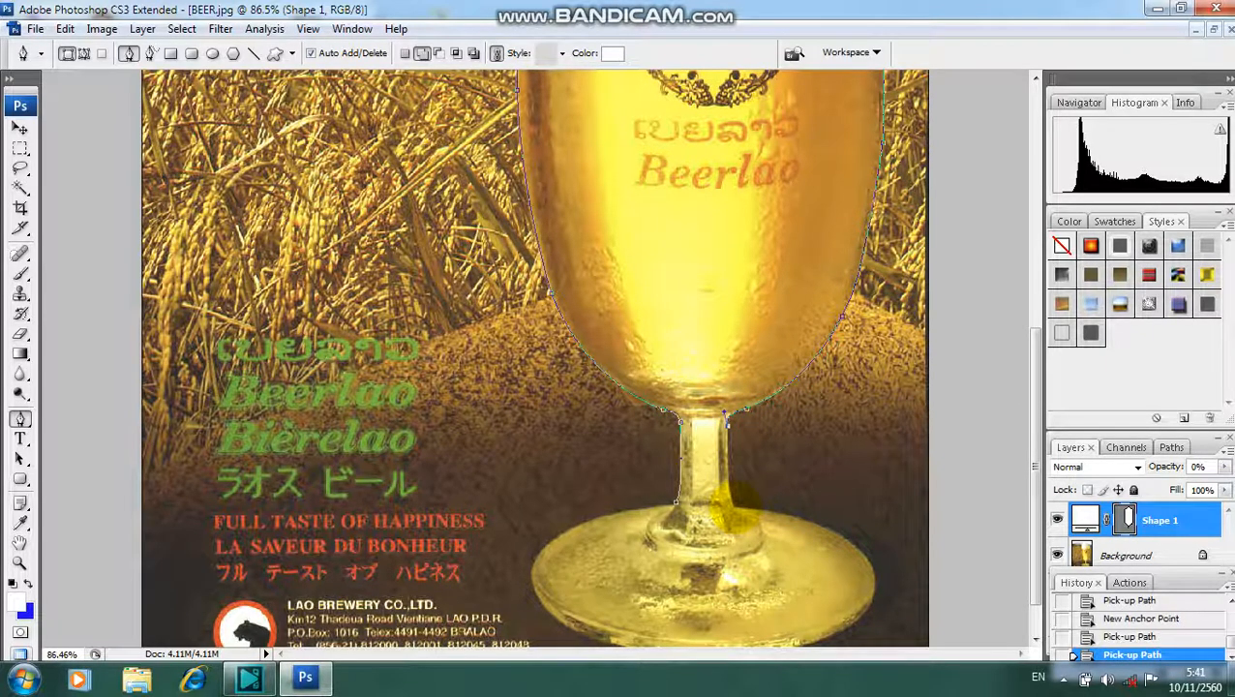
{"action": "left_click", "coordinate": [736, 505]}
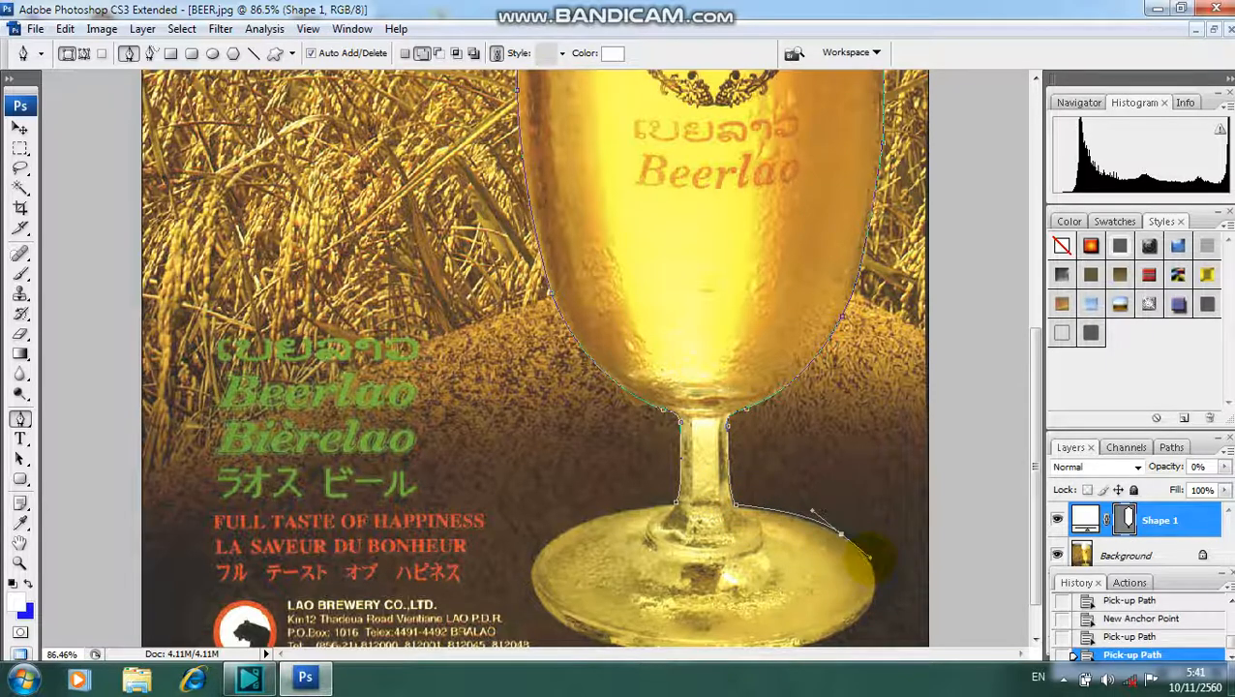
- Curve the path around the right rim of the glass base to its lower-right edge and remove the outgoing handle
{"action": "left_click", "coordinate": [869, 558]}
{"action": "scroll", "coordinate": [1034, 484], "scroll_direction": "down", "scroll_amount": 1}
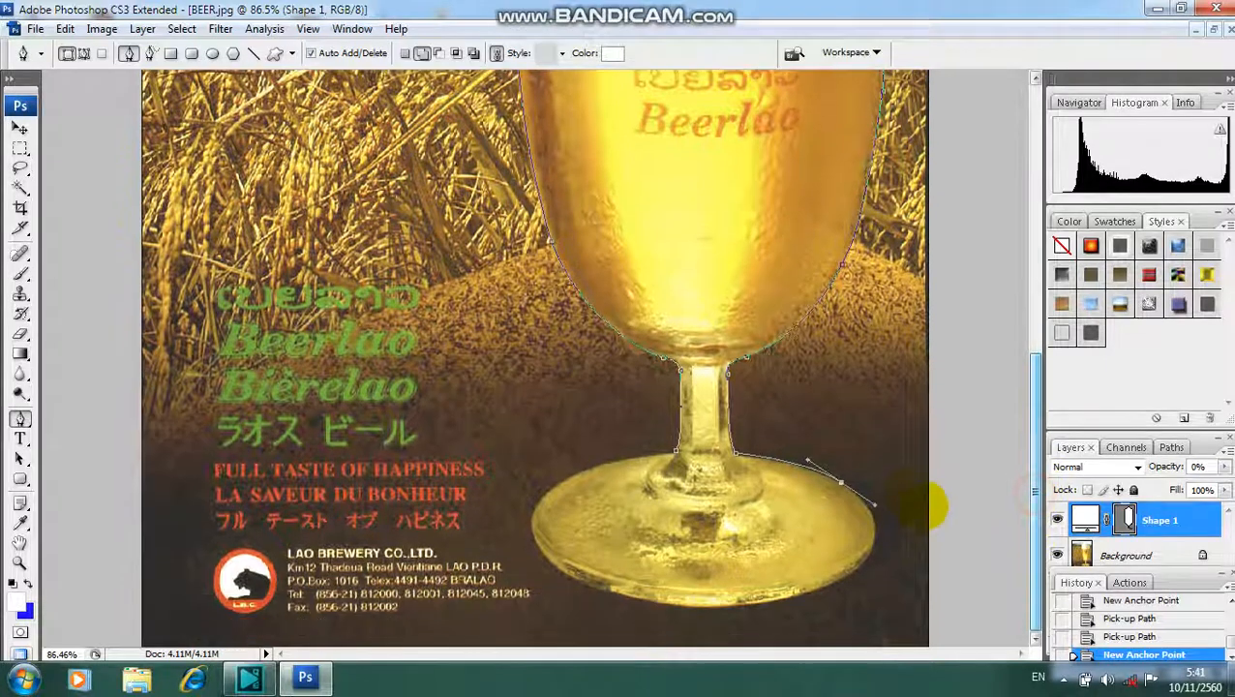
{"action": "left_click", "coordinate": [840, 481]}
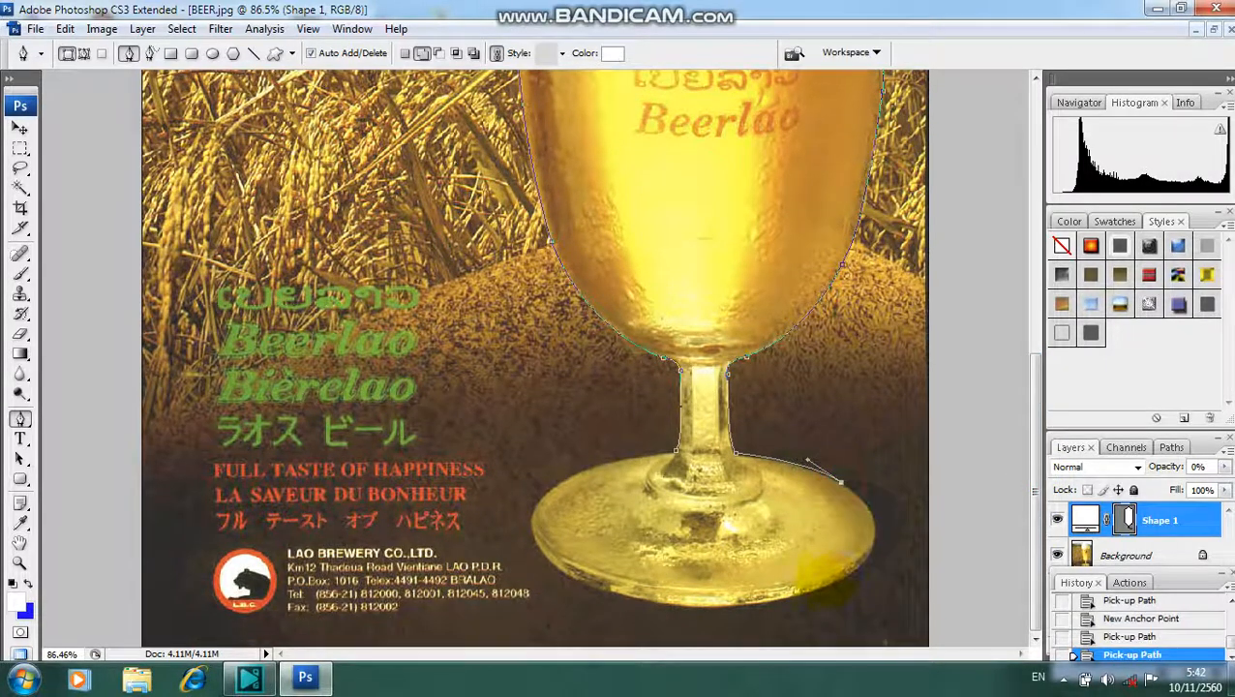
{"action": "left_click_drag", "start_coordinate": [816, 586], "coordinate": [690, 630]}
{"action": "left_click", "coordinate": [816, 587]}
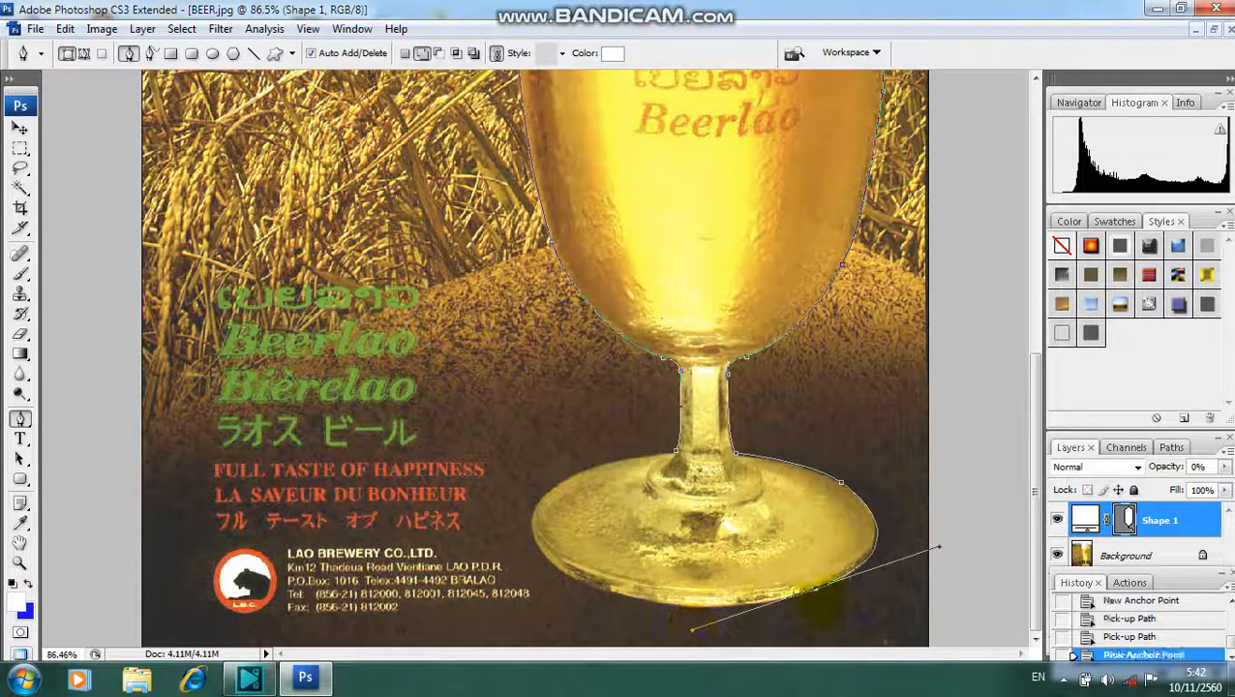
{"action": "left_click", "coordinate": [816, 588]}
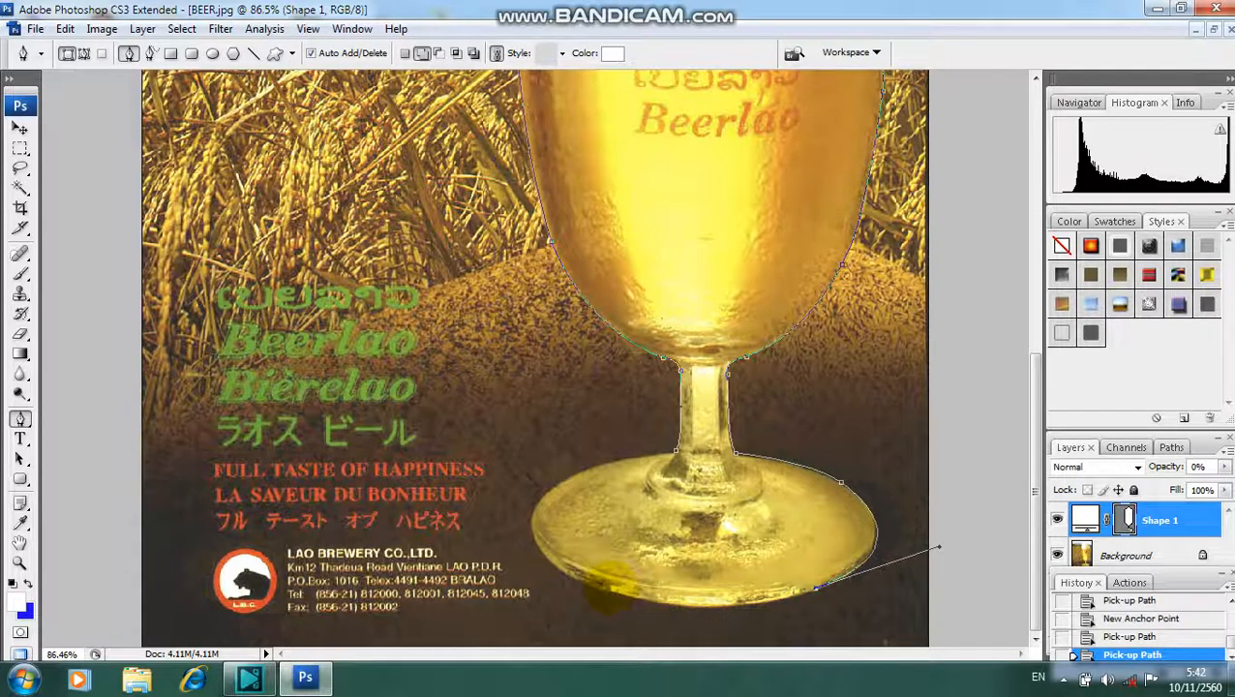
- Trace the bottom and left rim of the glass base and close the path at its starting anchor beside the stem
{"action": "left_click_drag", "start_coordinate": [606, 586], "coordinate": [468, 544]}
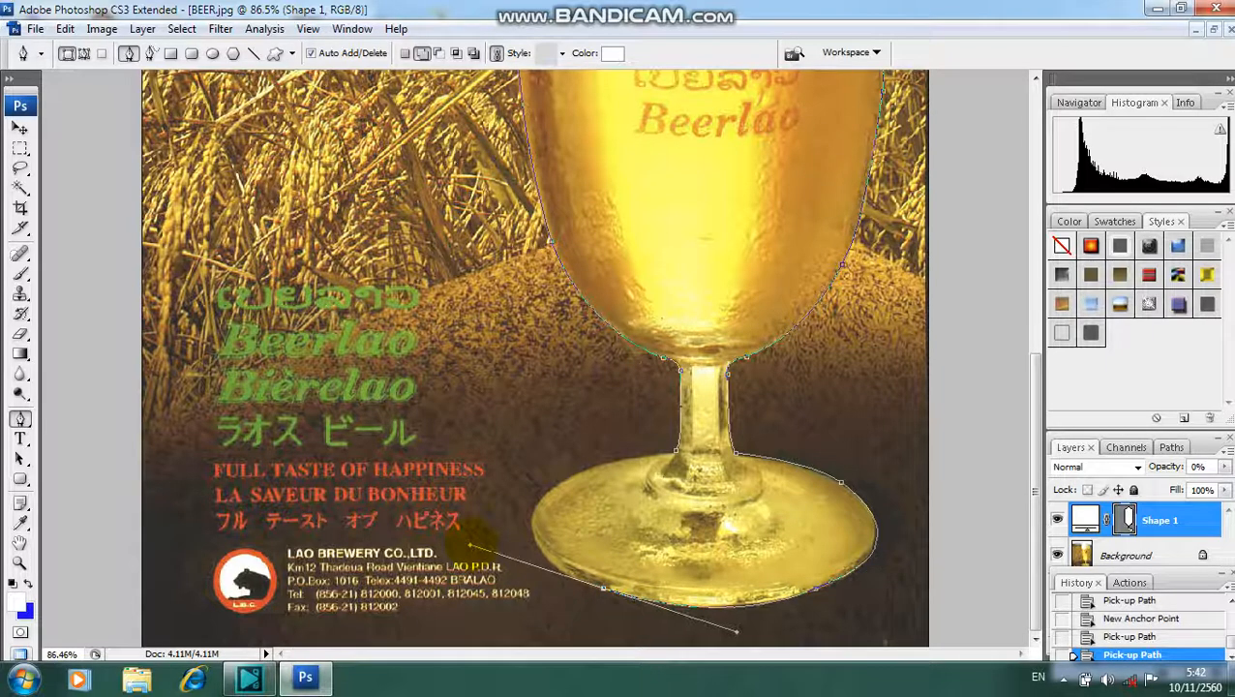
{"action": "left_click", "coordinate": [604, 588]}
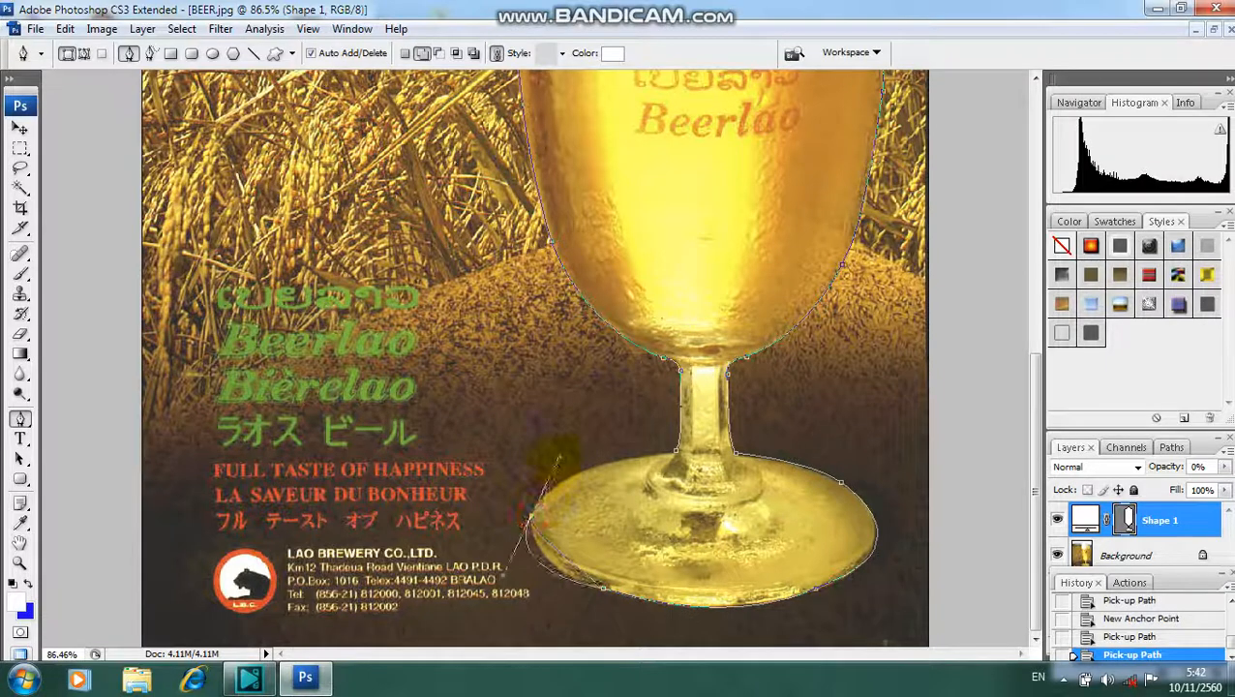
{"action": "left_click_drag", "start_coordinate": [557, 457], "coordinate": [540, 461]}
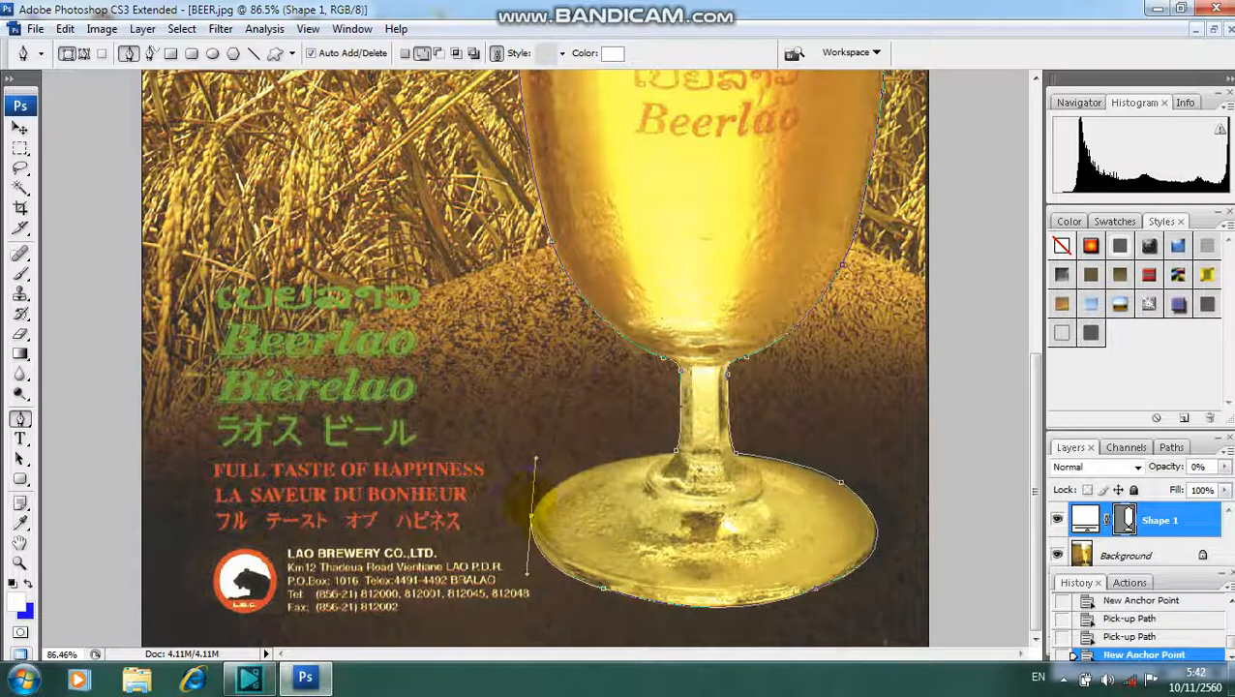
{"action": "left_click", "coordinate": [531, 516]}
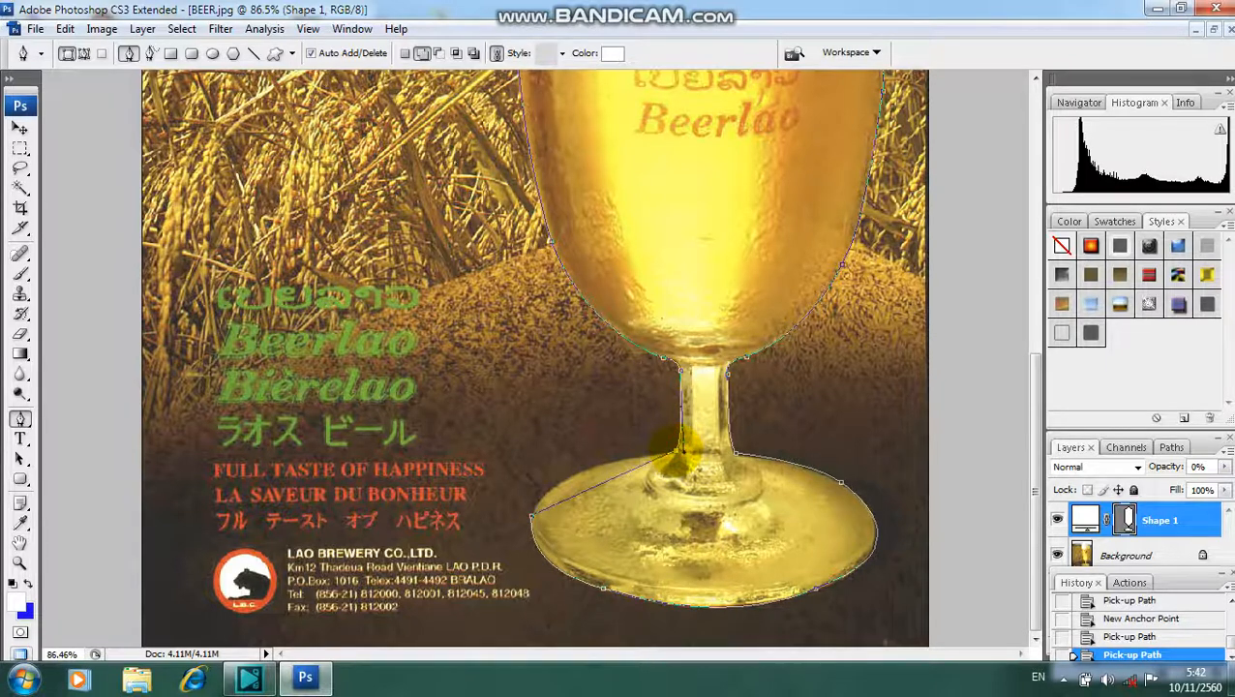
{"action": "left_click_drag", "start_coordinate": [682, 451], "coordinate": [792, 453]}
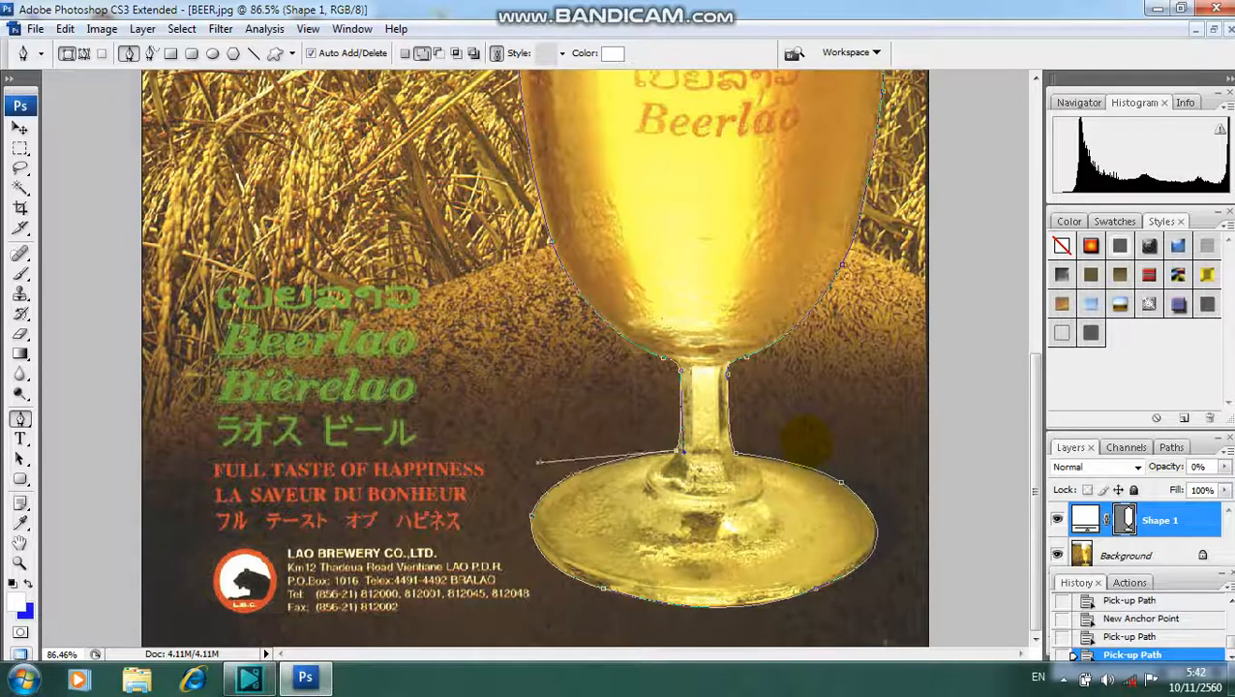
{"action": "left_click_drag", "start_coordinate": [821, 432], "coordinate": [822, 432]}
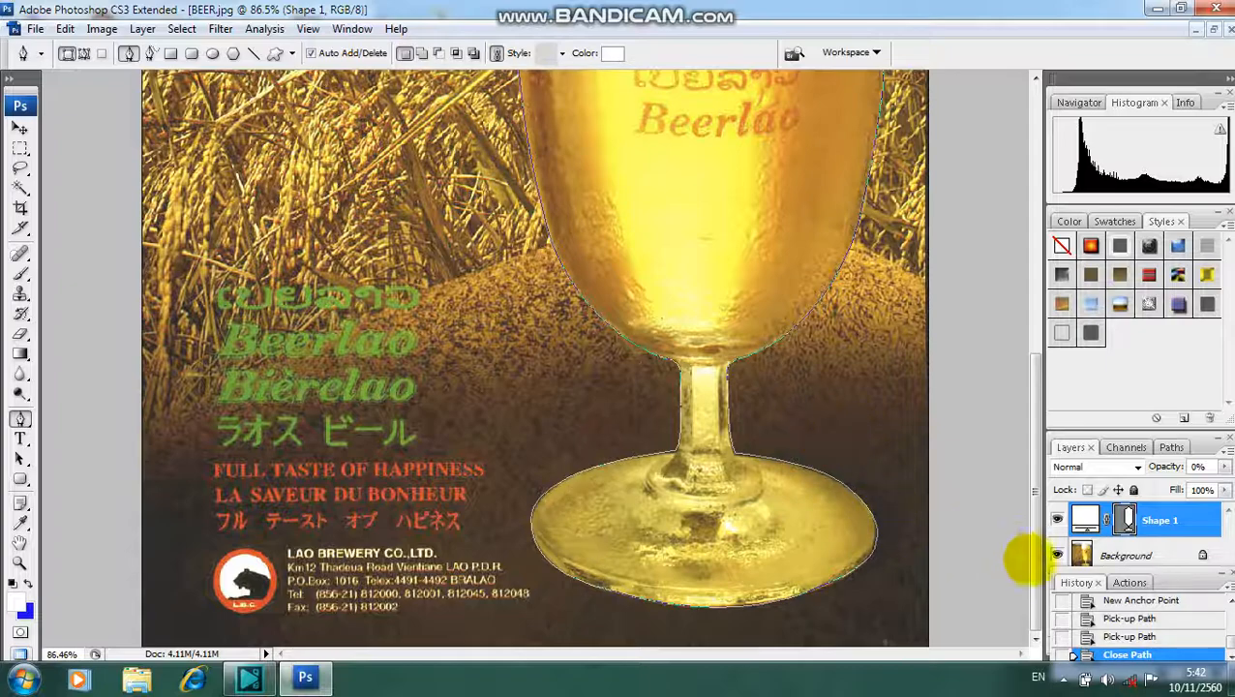
{"action": "left_click_drag", "start_coordinate": [1032, 560], "coordinate": [985, 555]}
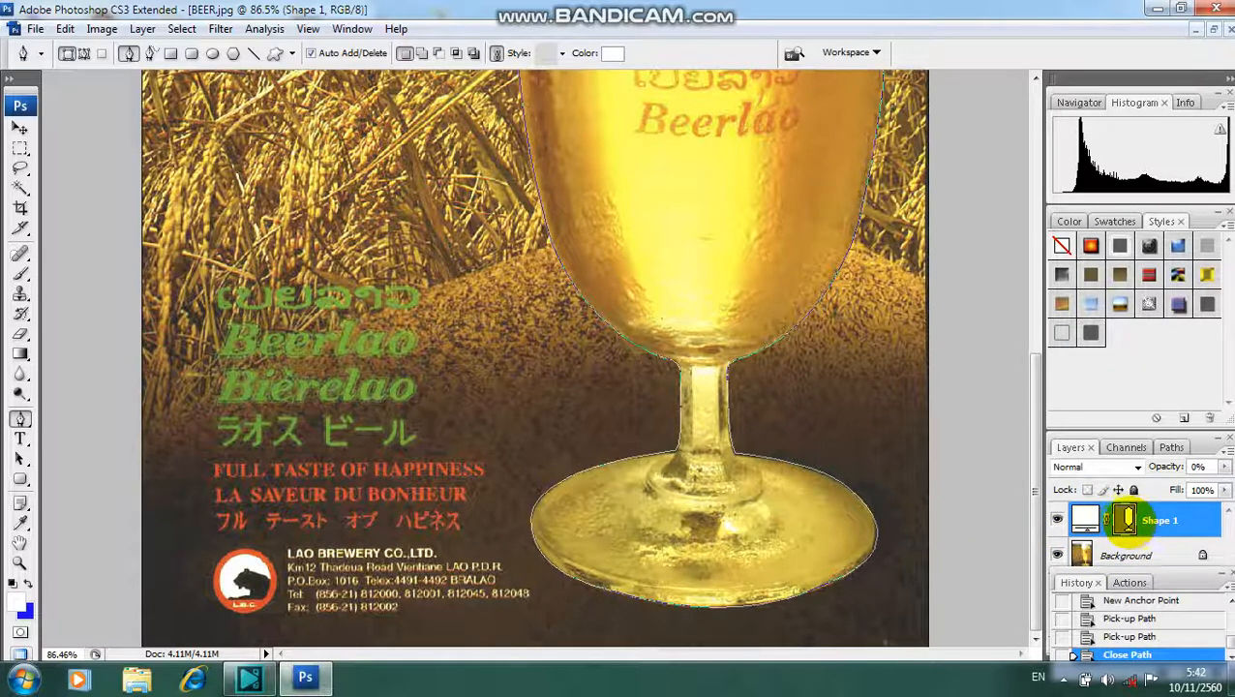
{"action": "left_click", "coordinate": [1128, 522]}
{"action": "left_click", "coordinate": [1127, 522]}
{"action": "left_click", "coordinate": [1128, 521], "text": "shift"}
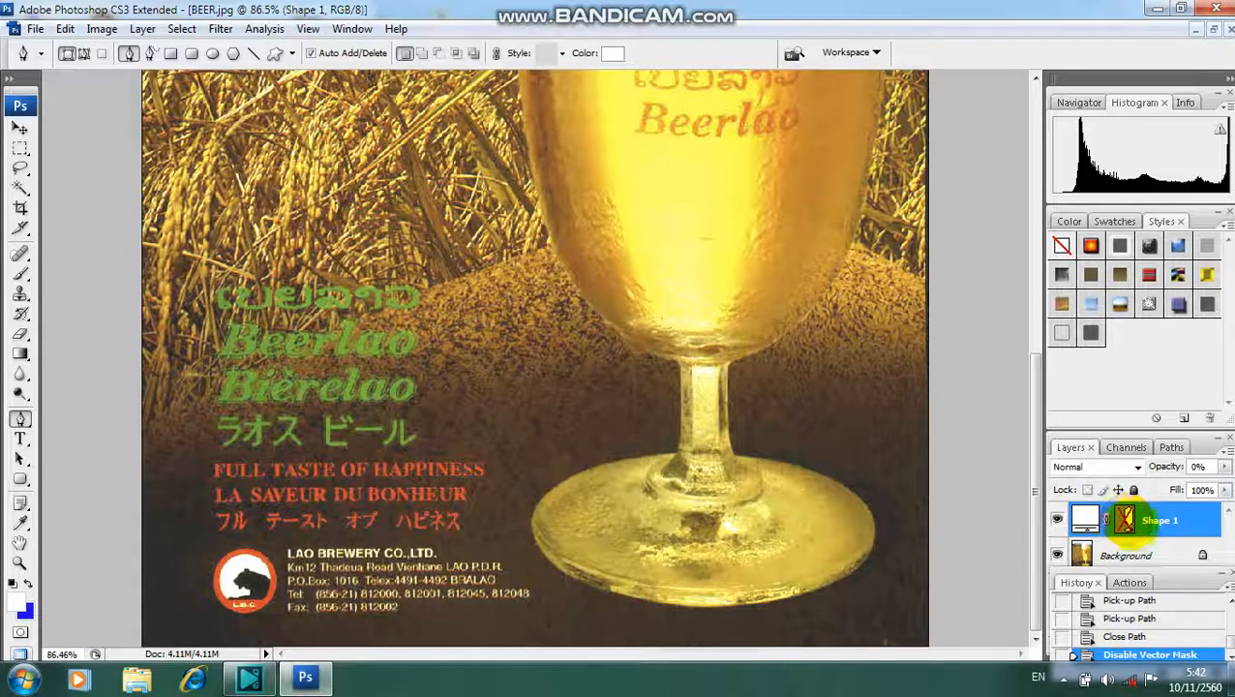
{"action": "left_click", "coordinate": [1123, 636]}
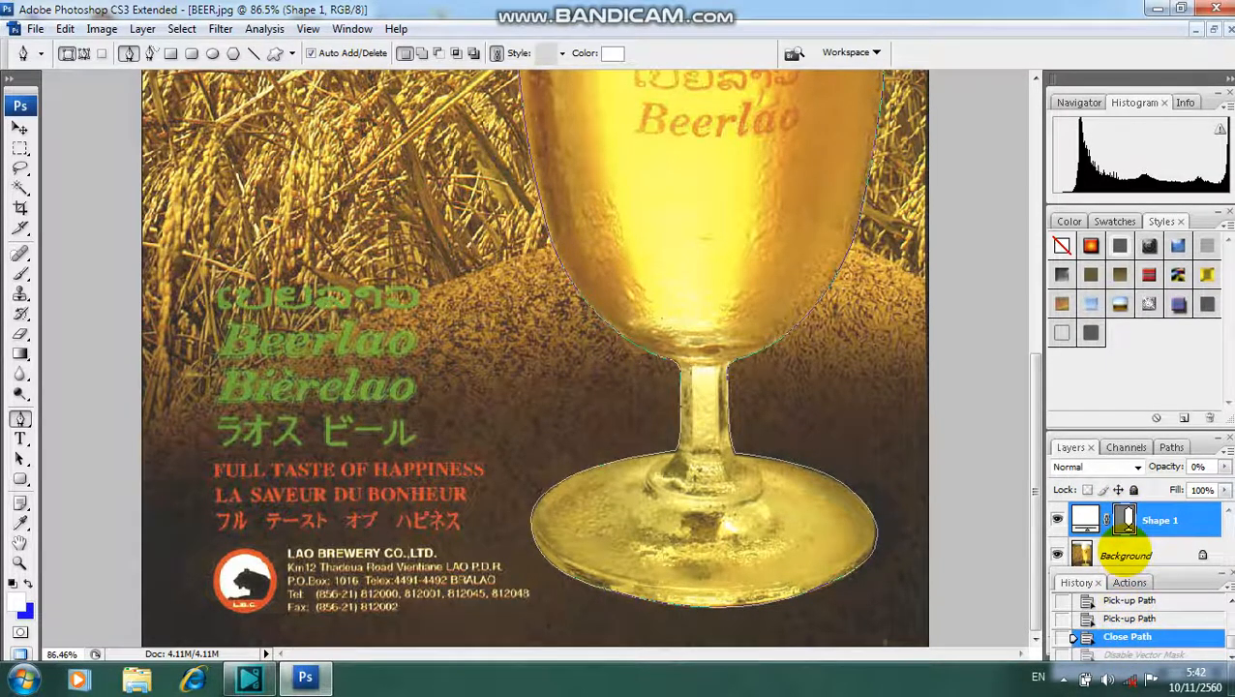
- Load the Shape 1 vector mask's glass outline as a selection and delete the Shape 1 layer
{"action": "left_click", "coordinate": [1128, 520], "text": "ctrl"}
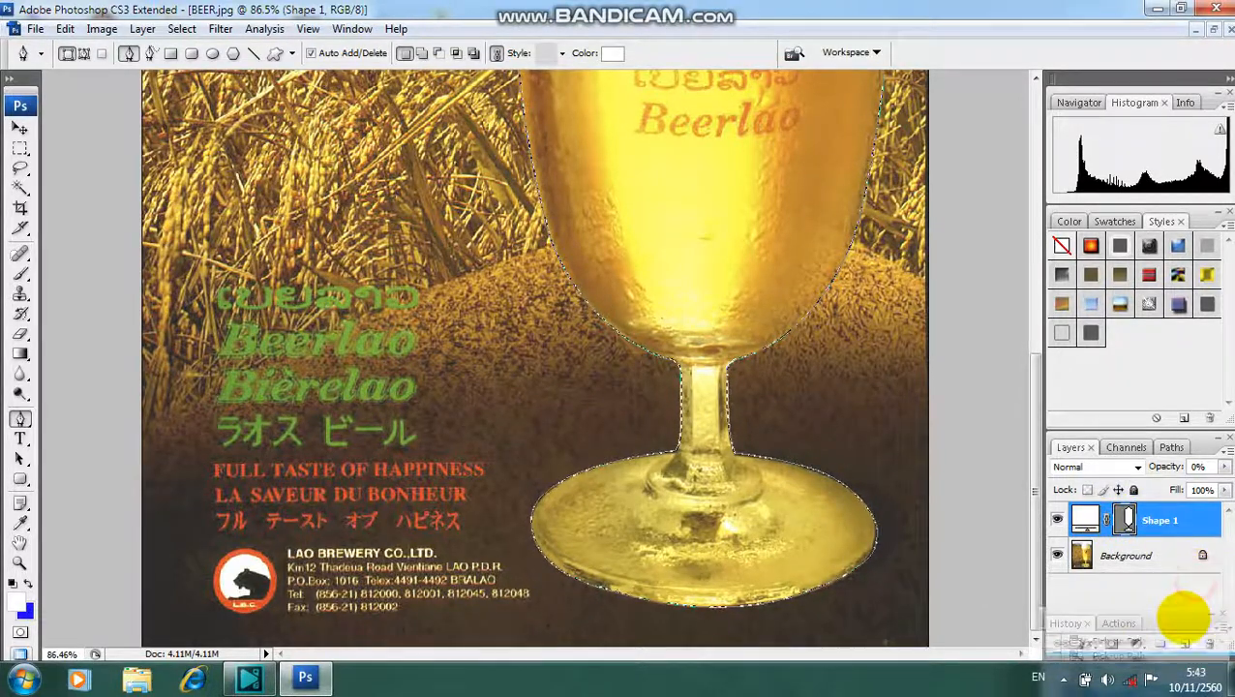
{"action": "left_click_drag", "start_coordinate": [1201, 581], "coordinate": [1060, 584]}
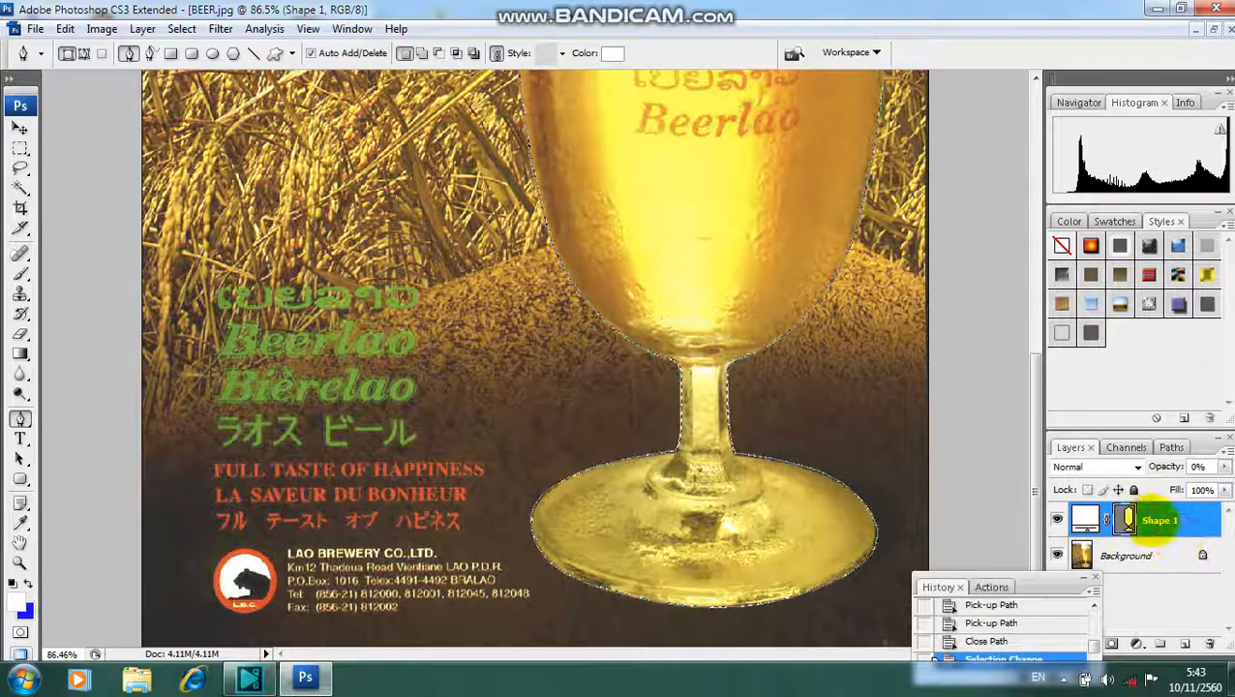
{"action": "left_click", "coordinate": [1199, 523]}
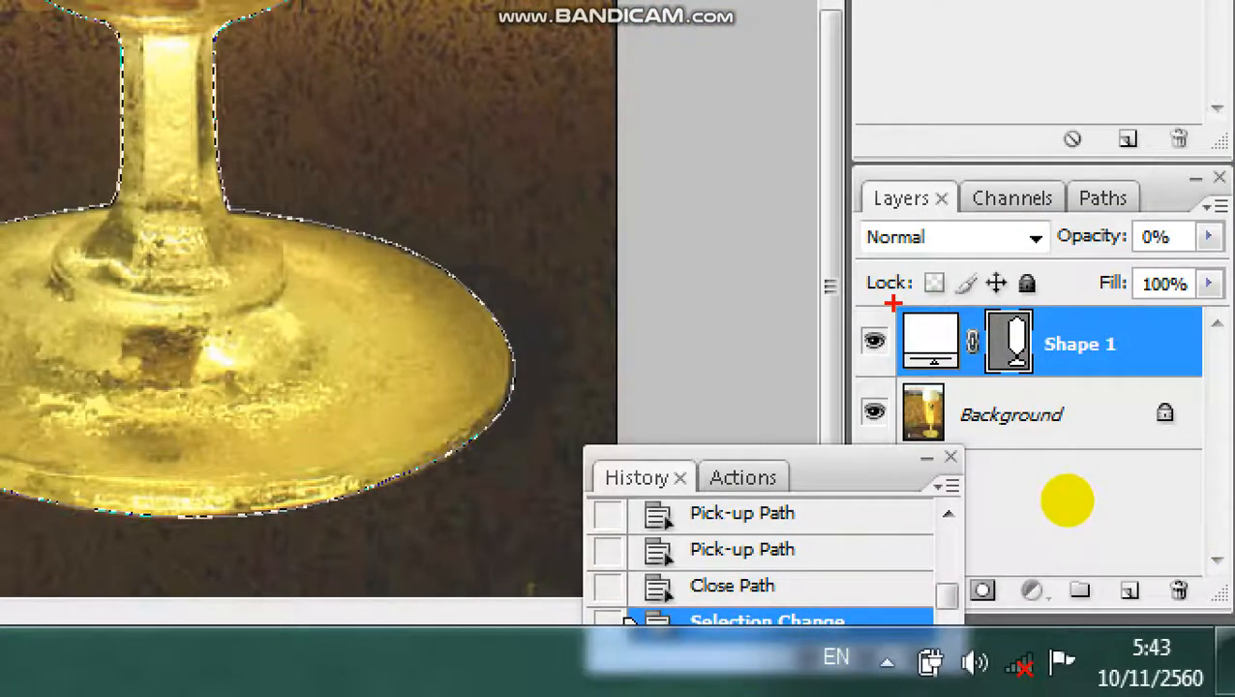
{"action": "left_click_drag", "start_coordinate": [894, 303], "coordinate": [1209, 378]}
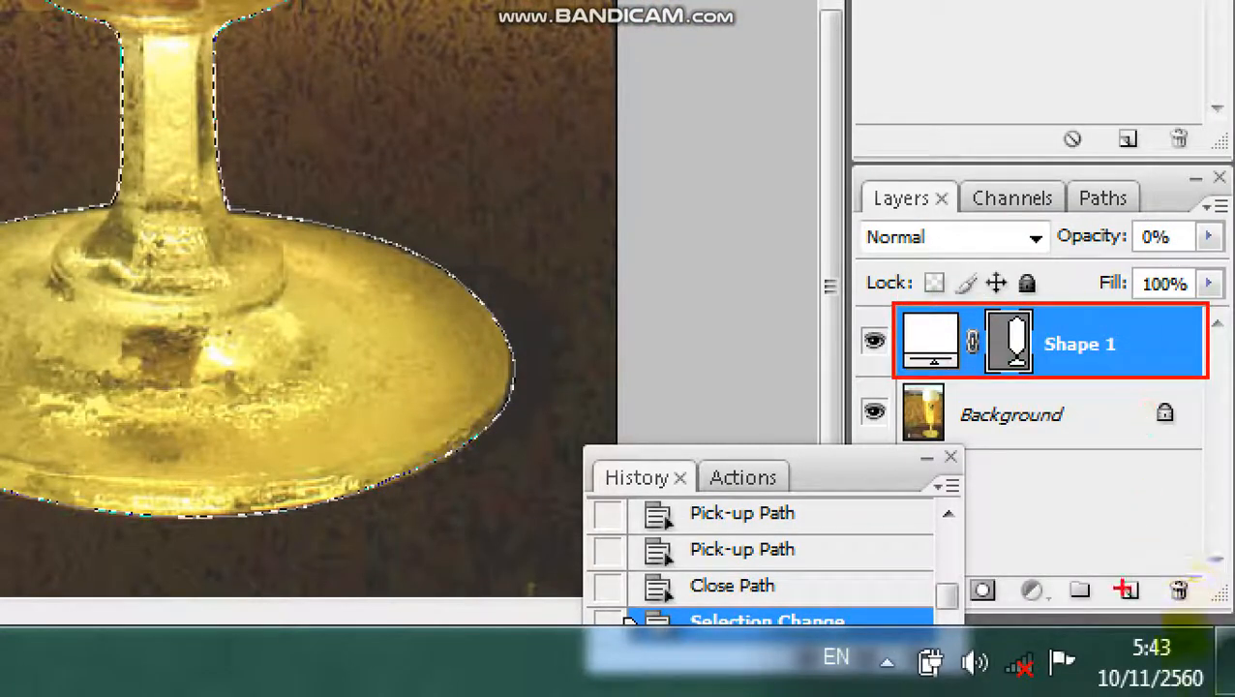
{"action": "left_click_drag", "start_coordinate": [1177, 568], "coordinate": [1132, 395]}
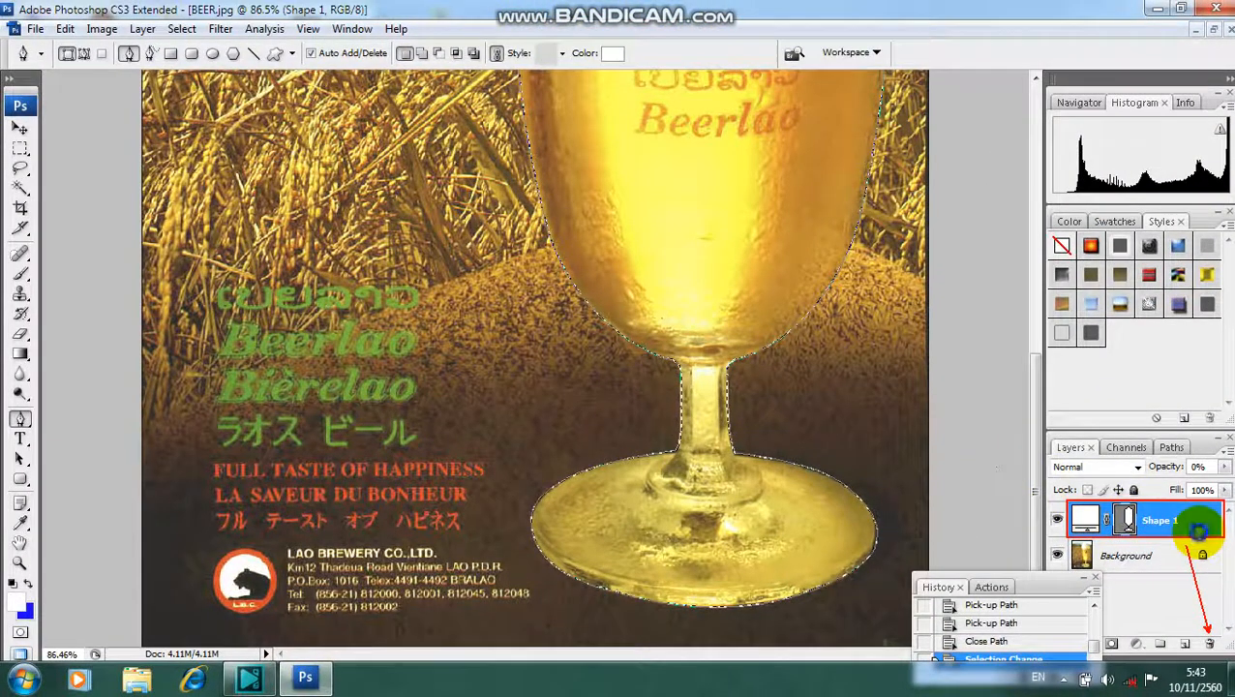
{"action": "mouse_move", "coordinate": [1206, 518]}
{"action": "left_mouse_down"}
{"action": "mouse_move", "coordinate": [1200, 612]}
{"action": "mouse_move", "coordinate": [1222, 637]}
{"action": "mouse_move", "coordinate": [1210, 643]}
{"action": "left_mouse_up"}
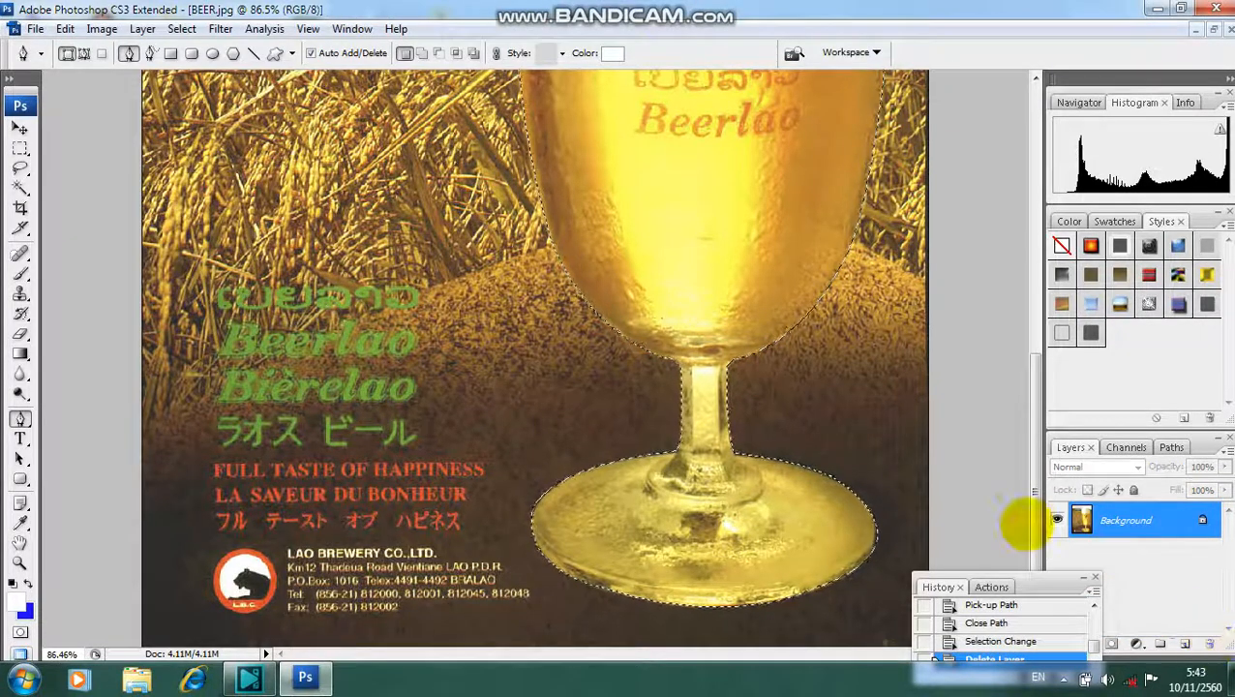
- Feather the beer glass selection with a radius of 2 pixels
{"action": "left_click_drag", "start_coordinate": [1025, 522], "coordinate": [1028, 253]}
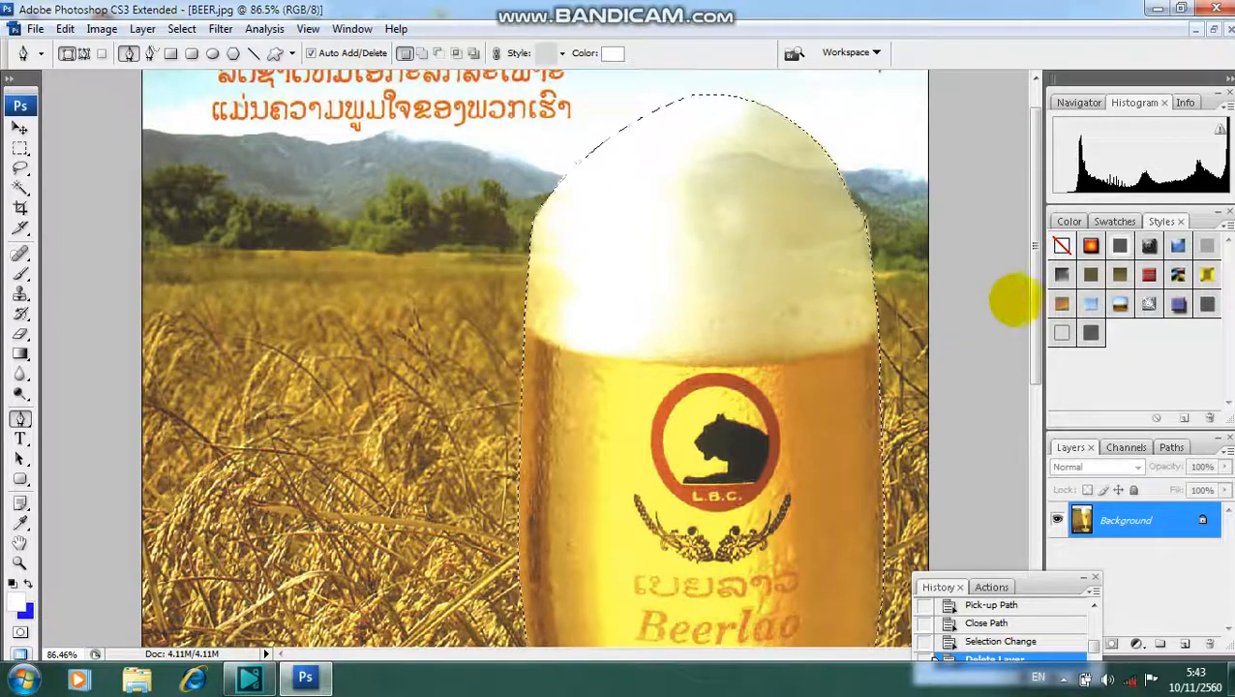
{"action": "left_click_drag", "start_coordinate": [1028, 317], "coordinate": [1024, 518]}
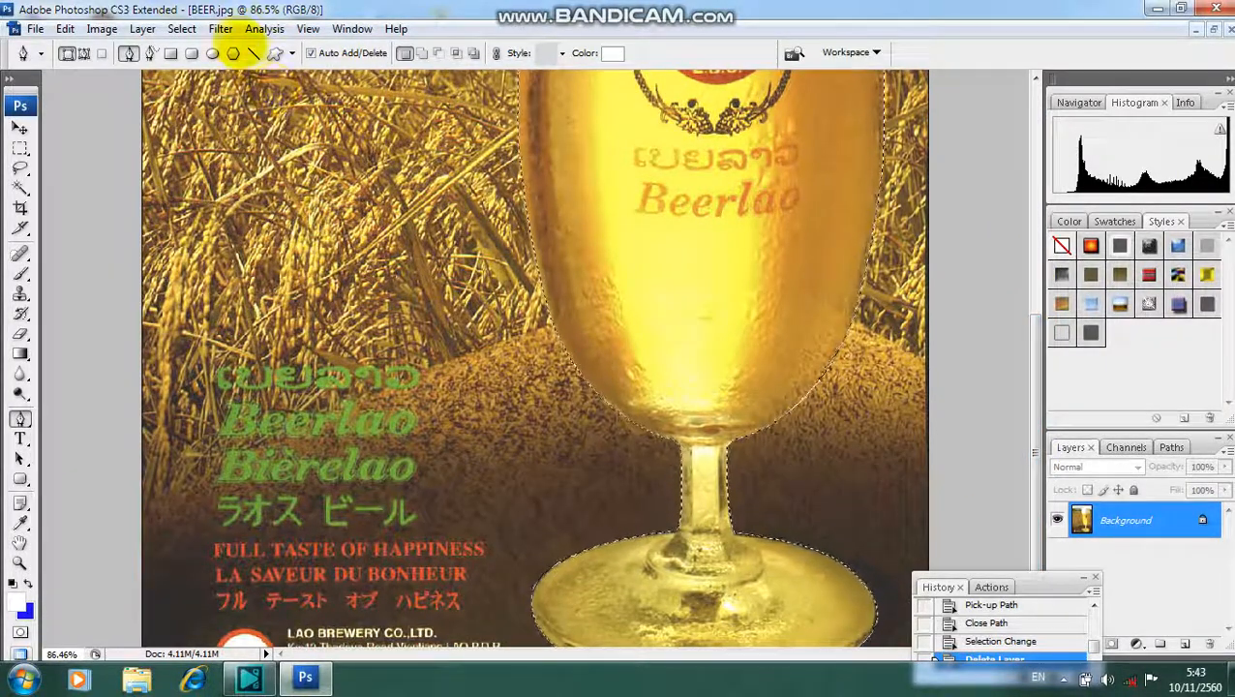
{"action": "left_click", "coordinate": [182, 29]}
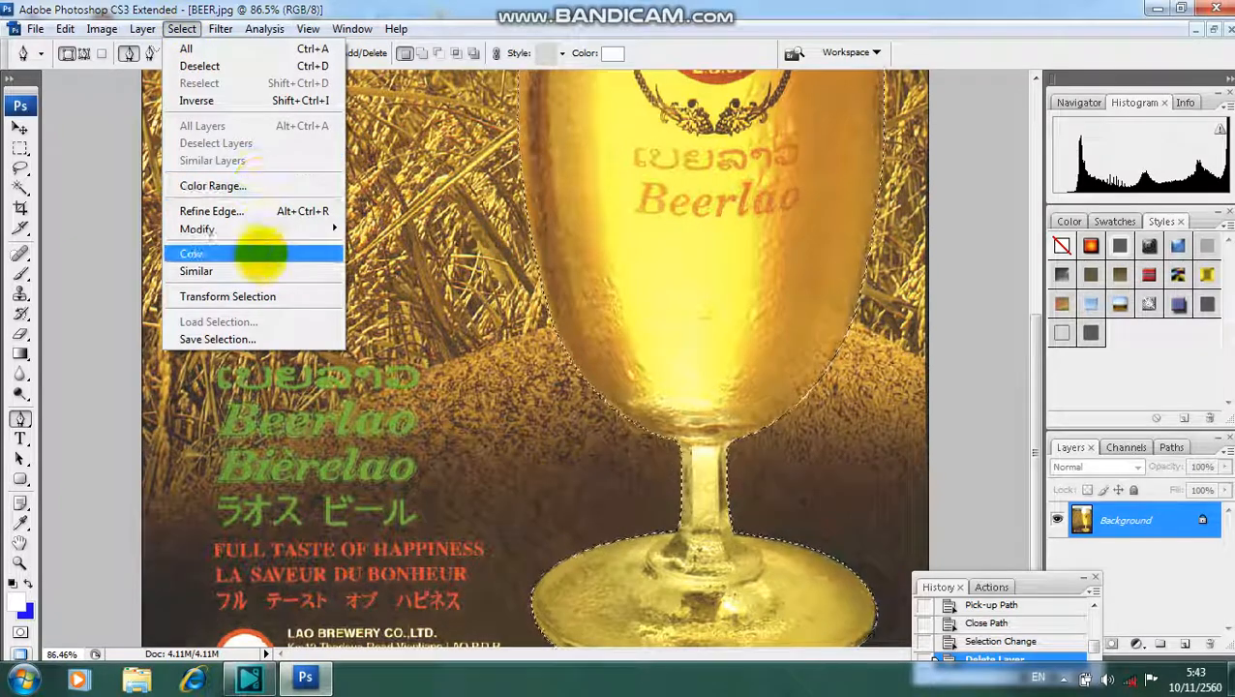
{"action": "mouse_move", "coordinate": [290, 230]}
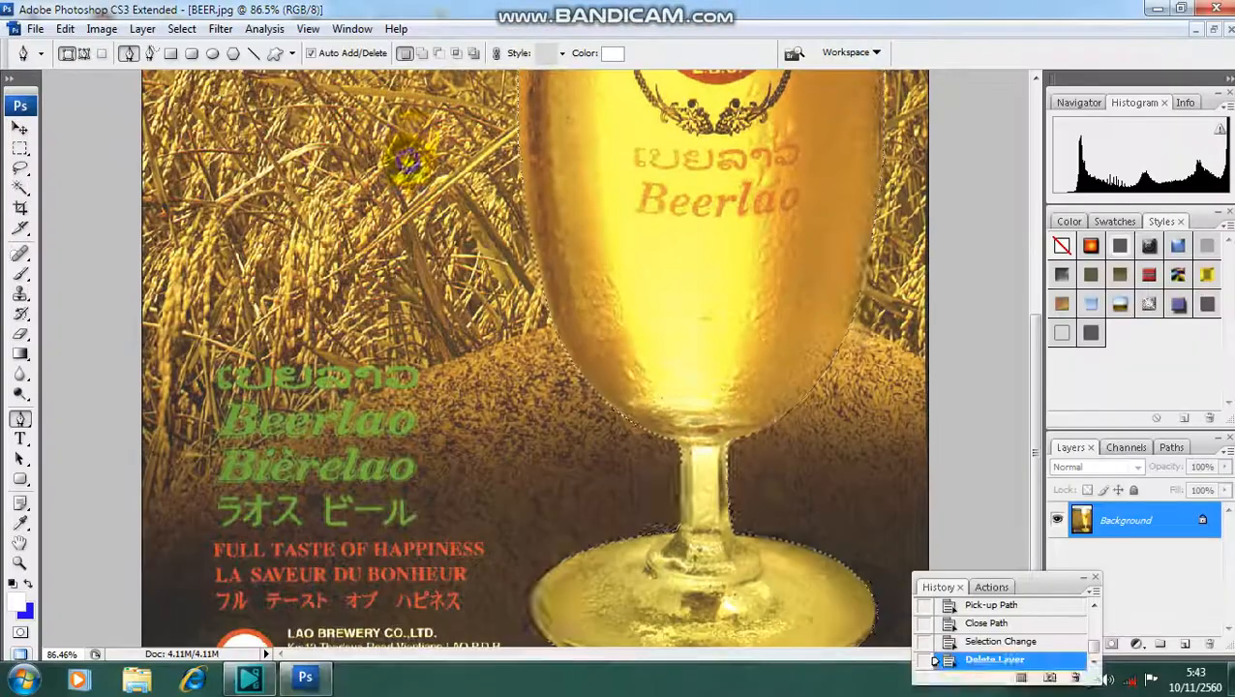
{"action": "left_click", "coordinate": [181, 28]}
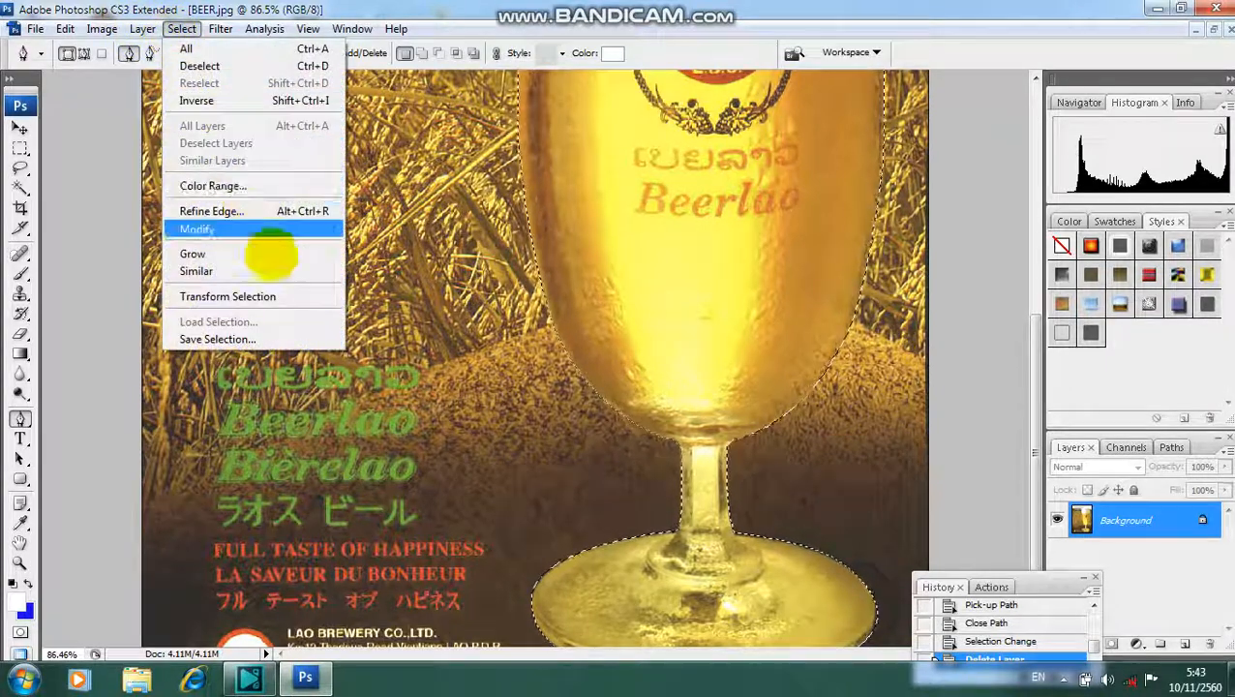
{"action": "mouse_move", "coordinate": [285, 230]}
{"action": "left_click", "coordinate": [380, 297]}
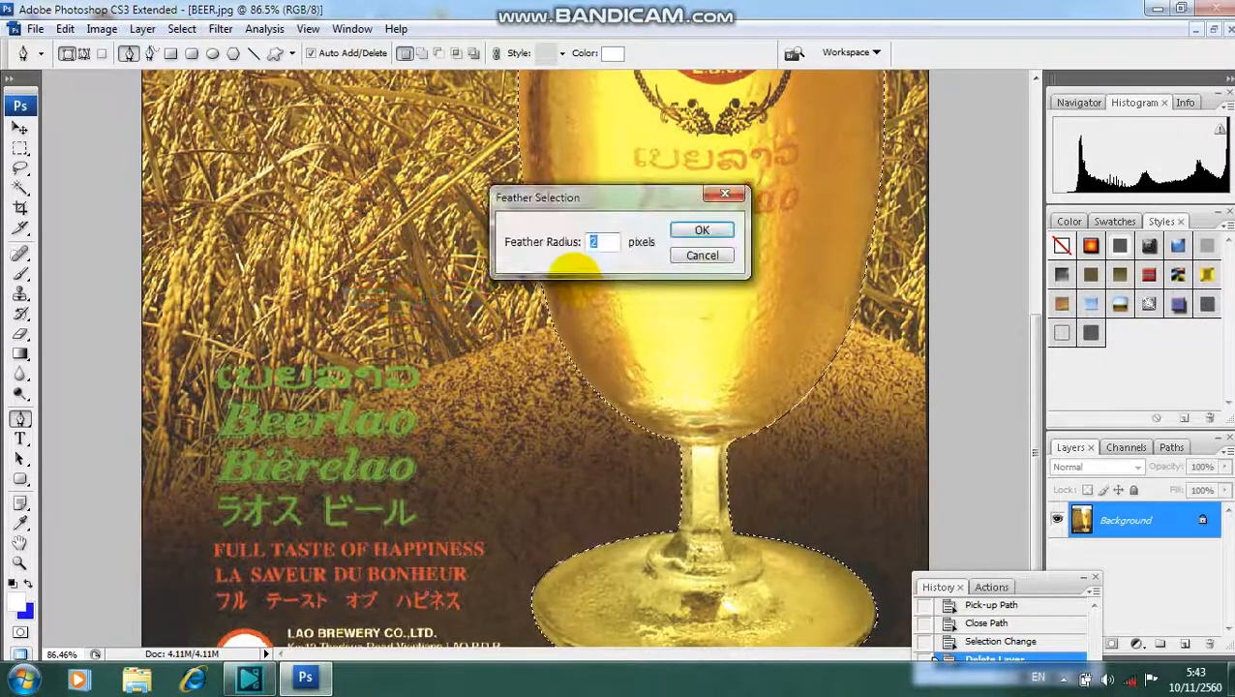
{"action": "left_click_drag", "start_coordinate": [612, 206], "coordinate": [602, 228]}
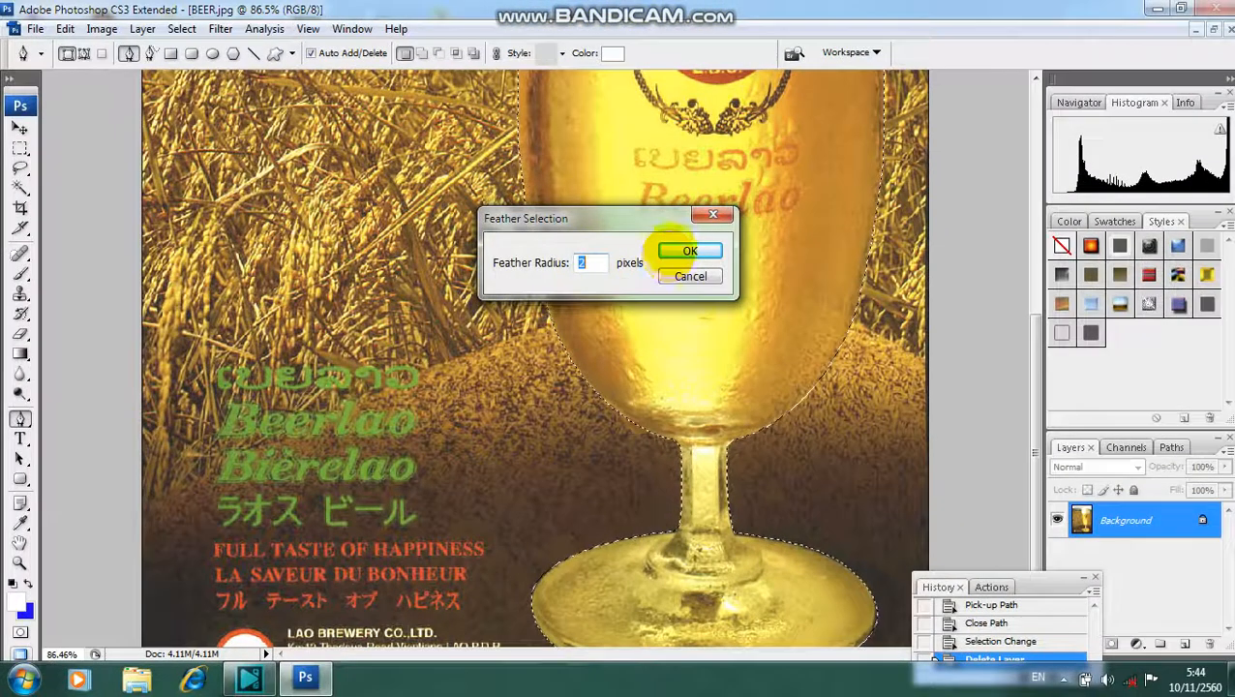
{"action": "left_click", "coordinate": [677, 248]}
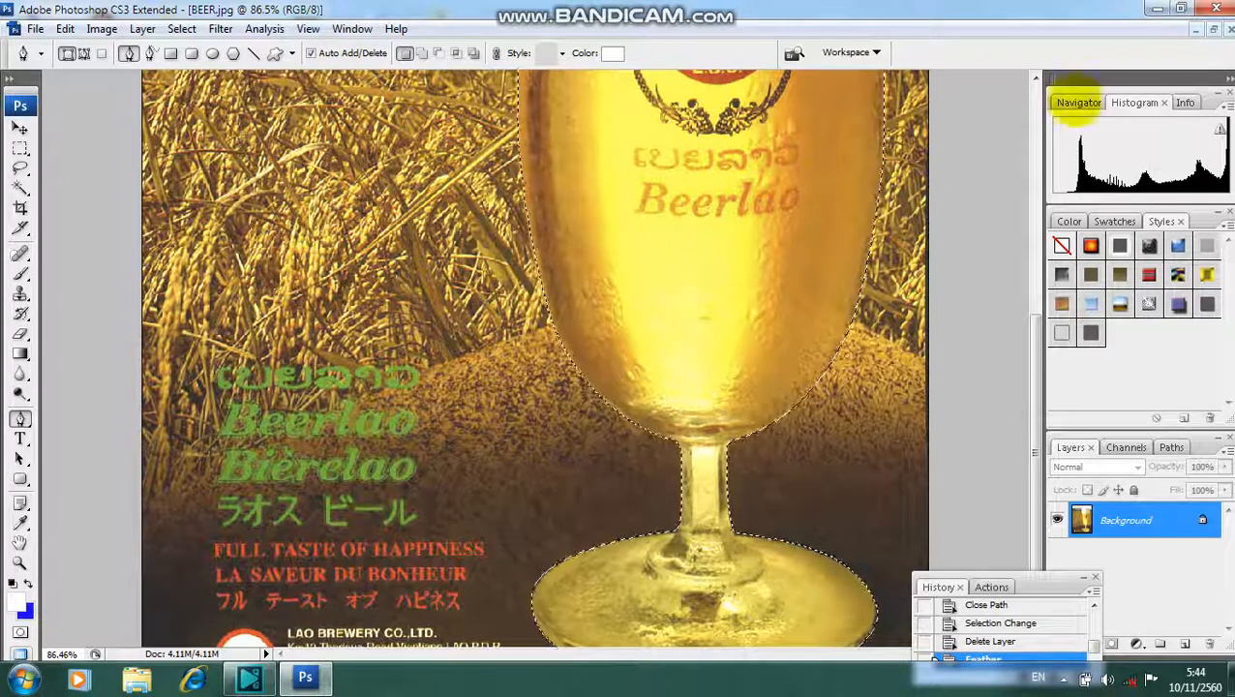
- Float the BEER.jpg window beside the park photo and copy the selected glass into advertising.jpg with the Move tool
{"action": "left_click", "coordinate": [1213, 29]}
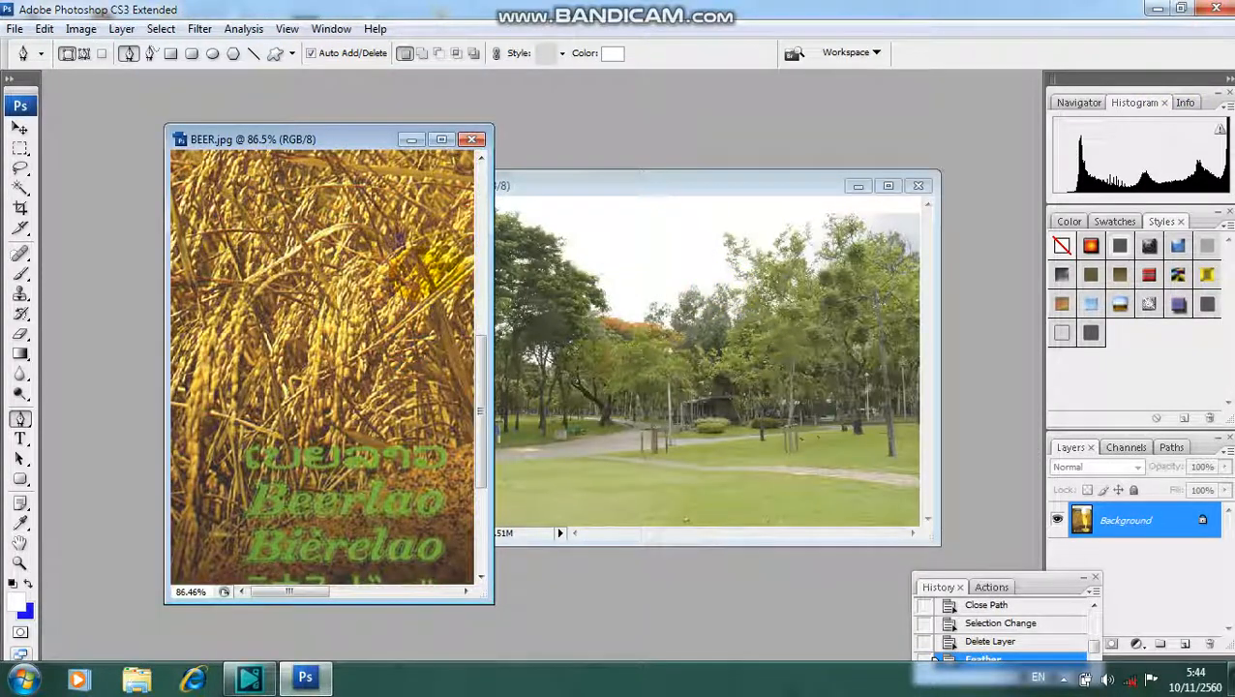
{"action": "scroll", "coordinate": [419, 259], "scroll_direction": "down", "scroll_amount": 12}
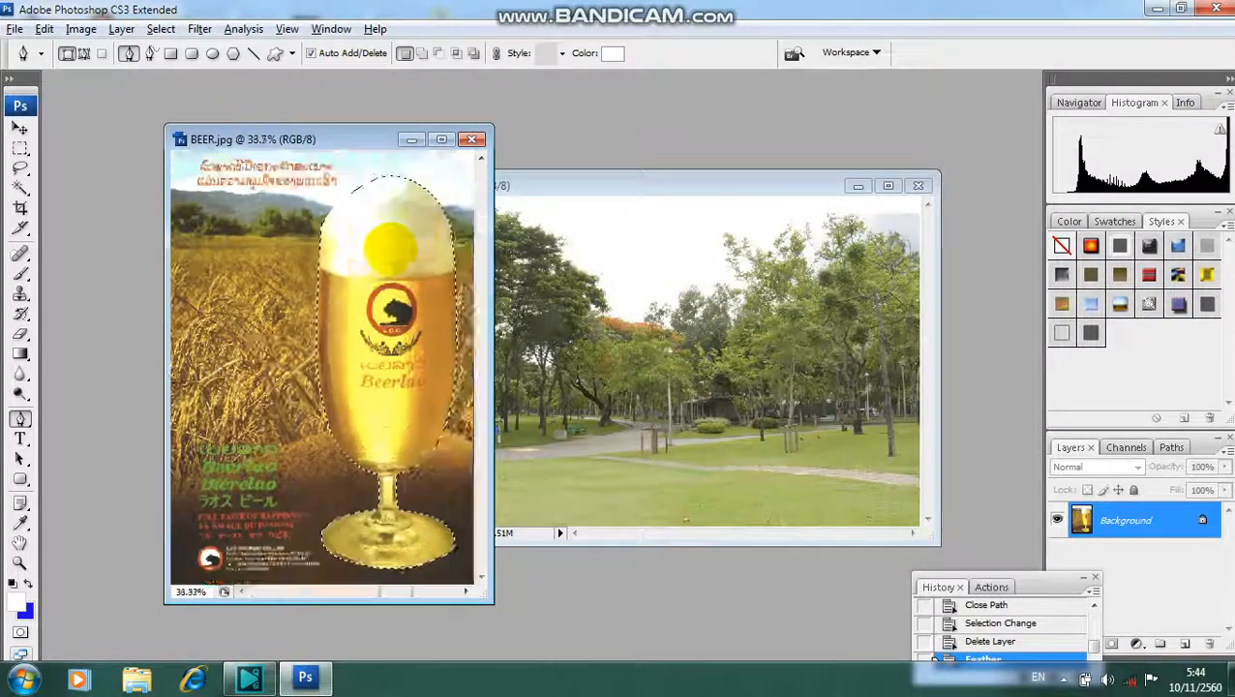
{"action": "left_click", "coordinate": [19, 128]}
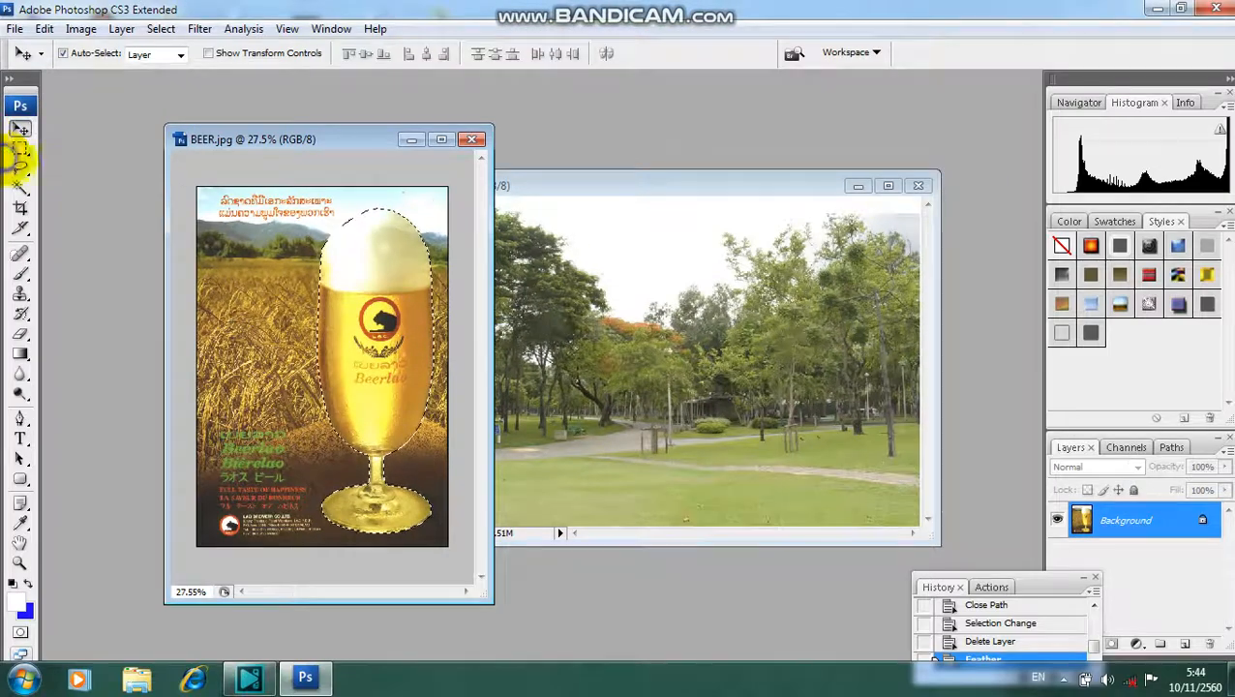
{"action": "left_click_drag", "start_coordinate": [368, 327], "coordinate": [675, 359]}
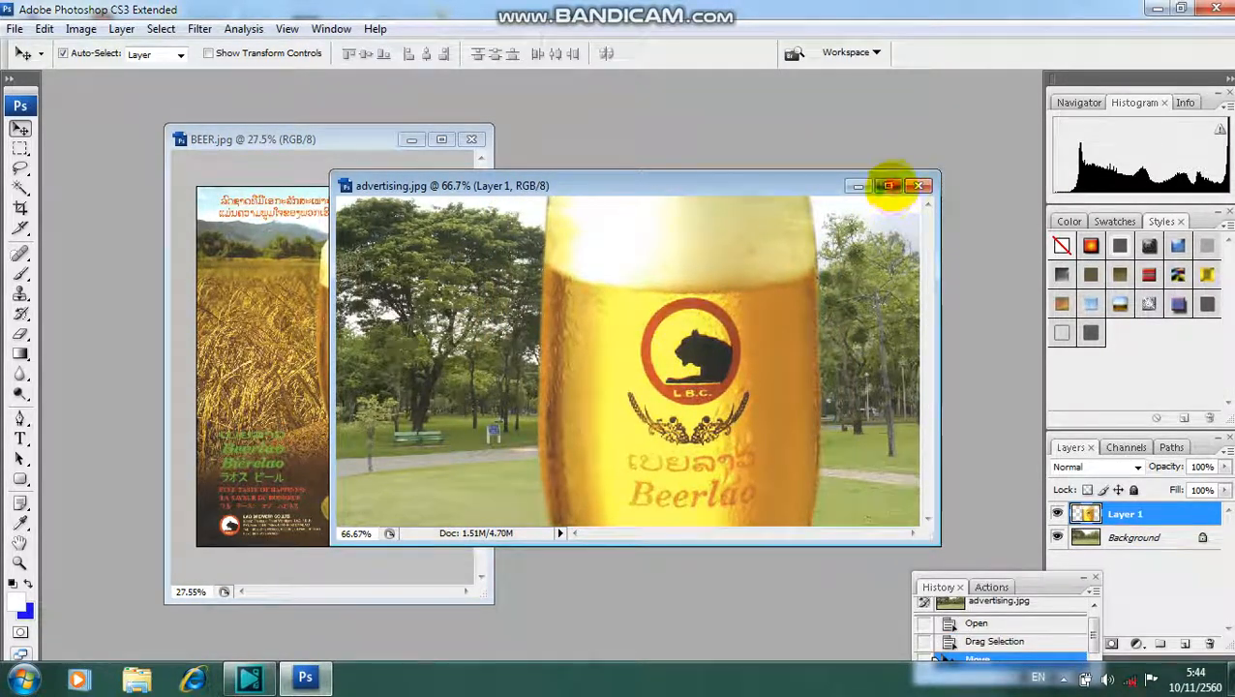
- Maximize advertising.jpg, scale the glass layer down to about one third with Free Transform, and stand it on the lawn
{"action": "left_click", "coordinate": [889, 185]}
{"action": "left_click_drag", "start_coordinate": [617, 291], "coordinate": [623, 320]}
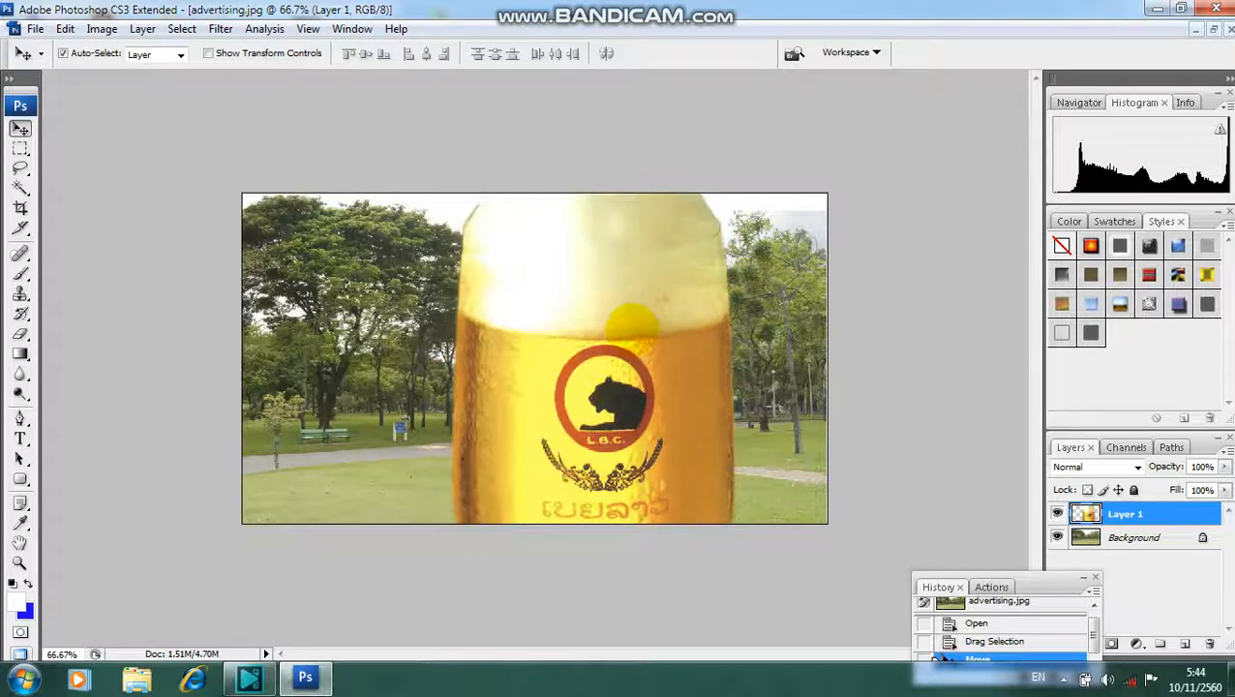
{"action": "key", "text": "ctrl+t"}
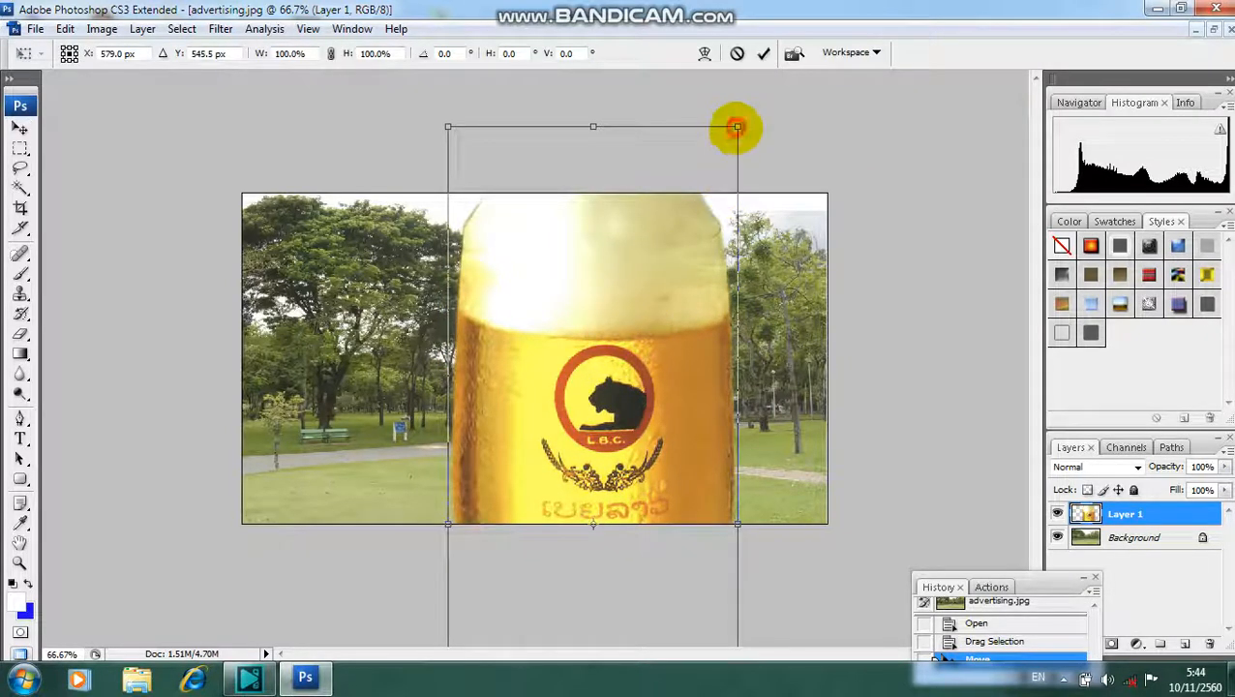
{"action": "left_click_drag", "start_coordinate": [738, 127], "coordinate": [602, 342]}
{"action": "left_click_drag", "start_coordinate": [592, 283], "coordinate": [591, 311]}
{"action": "key", "text": "Return"}
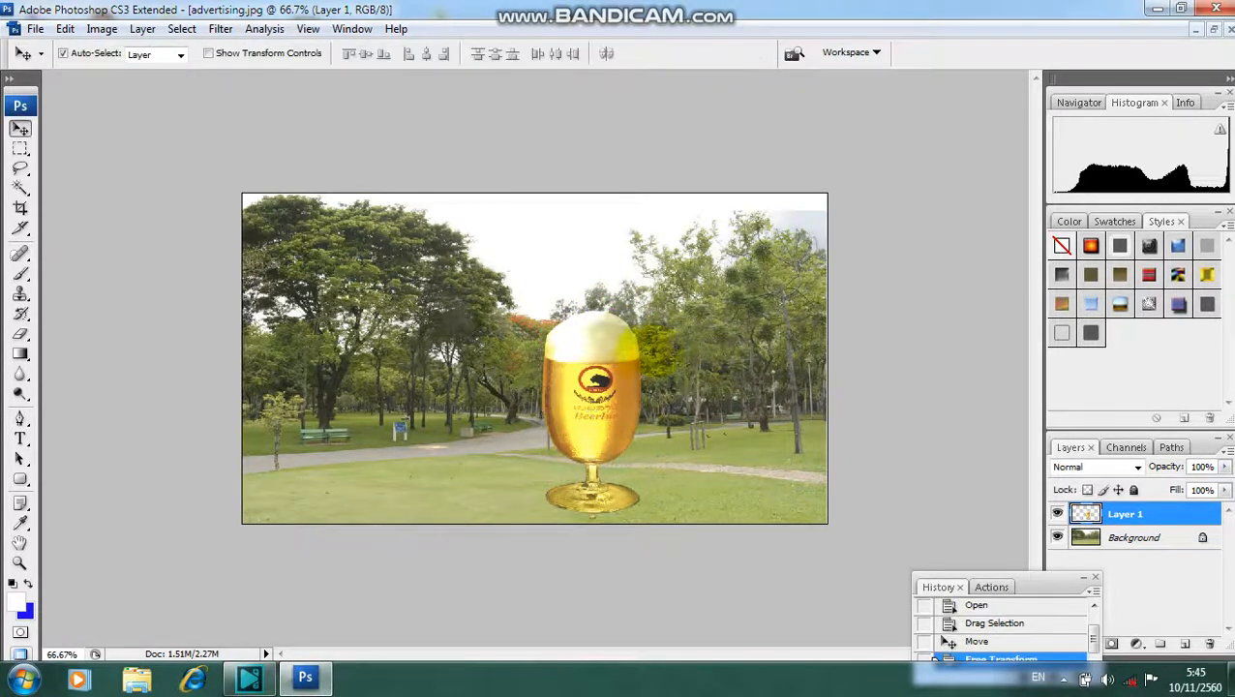
- Move the beer glass to the left, with its base near the lower edge of the park photo
{"action": "key", "text": "ctrl+0"}
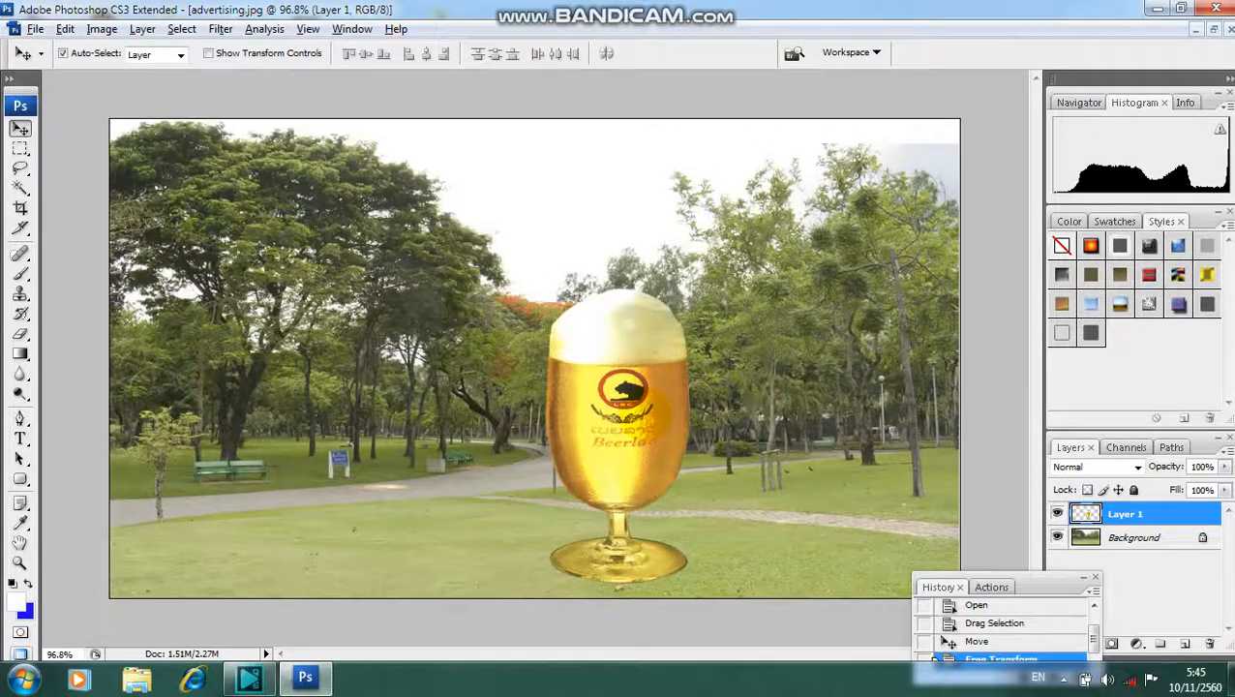
{"action": "right_click", "coordinate": [641, 409]}
{"action": "left_click_drag", "start_coordinate": [643, 417], "coordinate": [525, 438]}
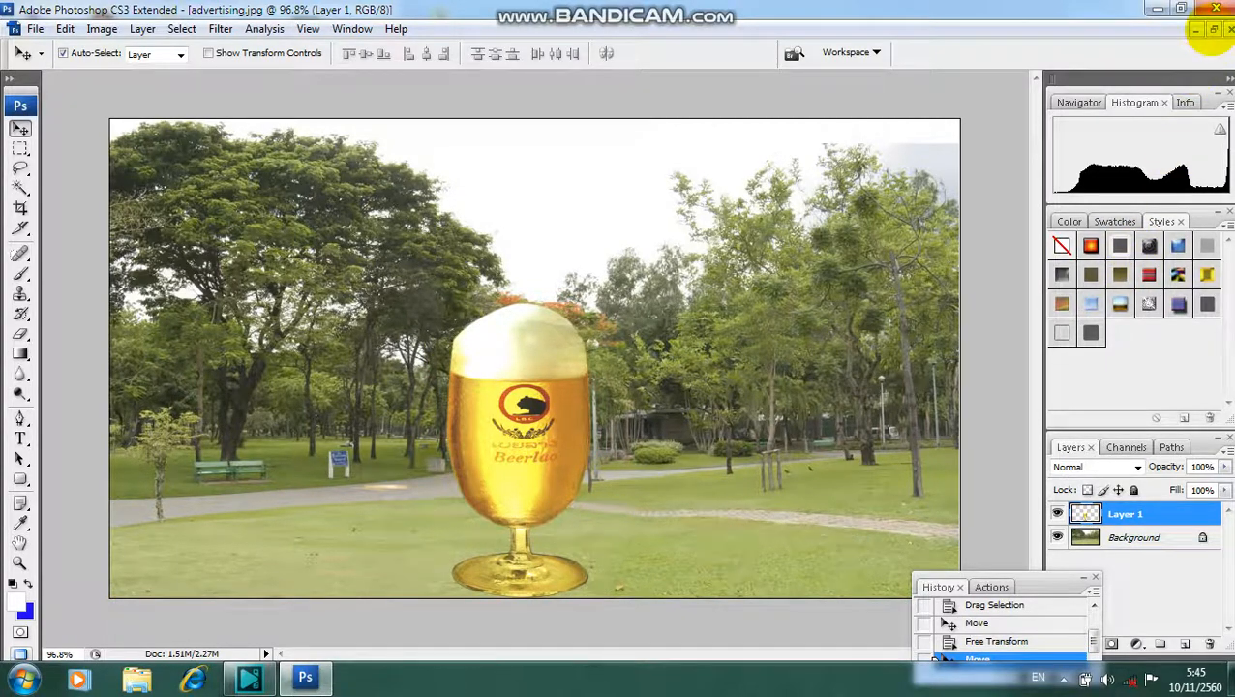
- Restore advertising.jpg to a floating window zoomed to about 66%, and place it partly over the BEER.jpg window
{"action": "left_click", "coordinate": [1213, 29]}
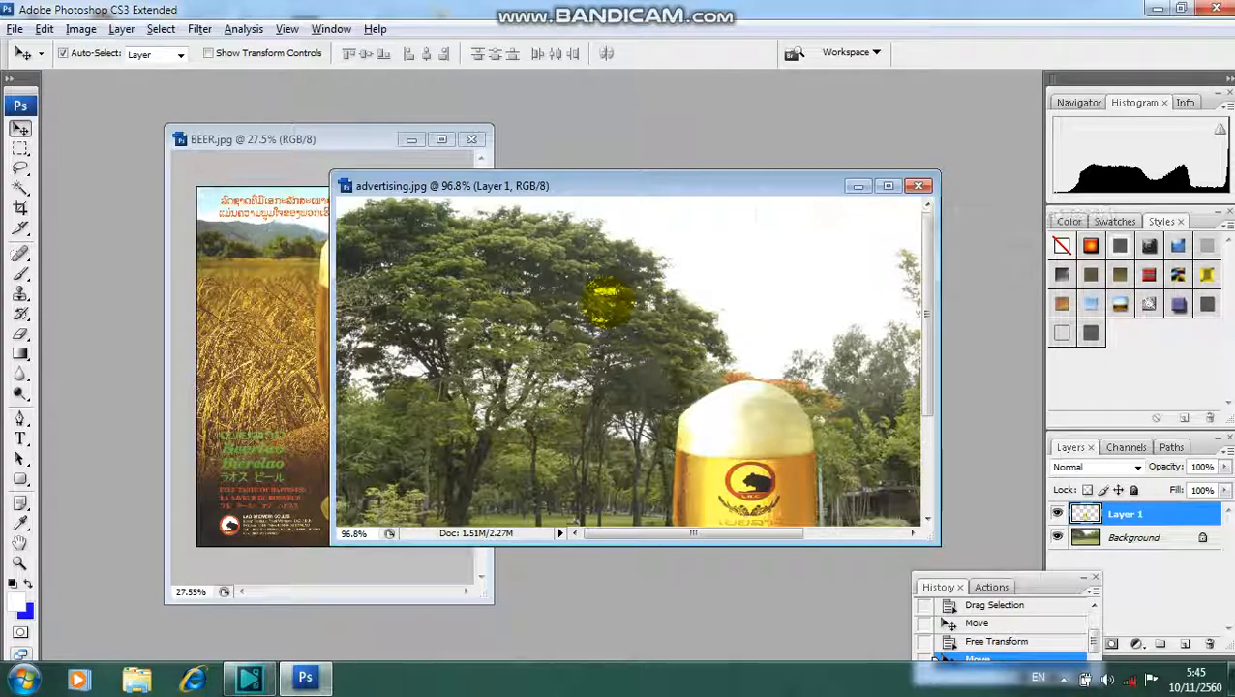
{"action": "scroll", "coordinate": [607, 302], "scroll_direction": "down", "scroll_amount": 5}
{"action": "scroll", "coordinate": [619, 290], "scroll_direction": "up", "scroll_amount": 1}
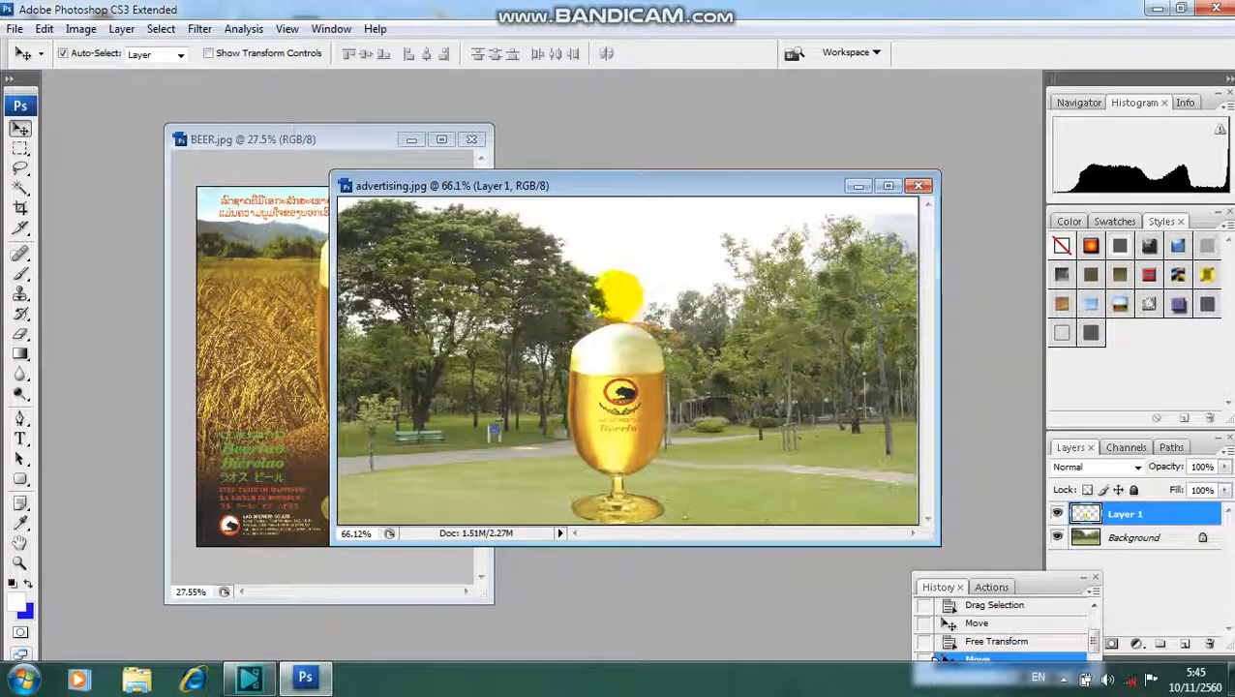
{"action": "left_click_drag", "start_coordinate": [634, 182], "coordinate": [589, 159]}
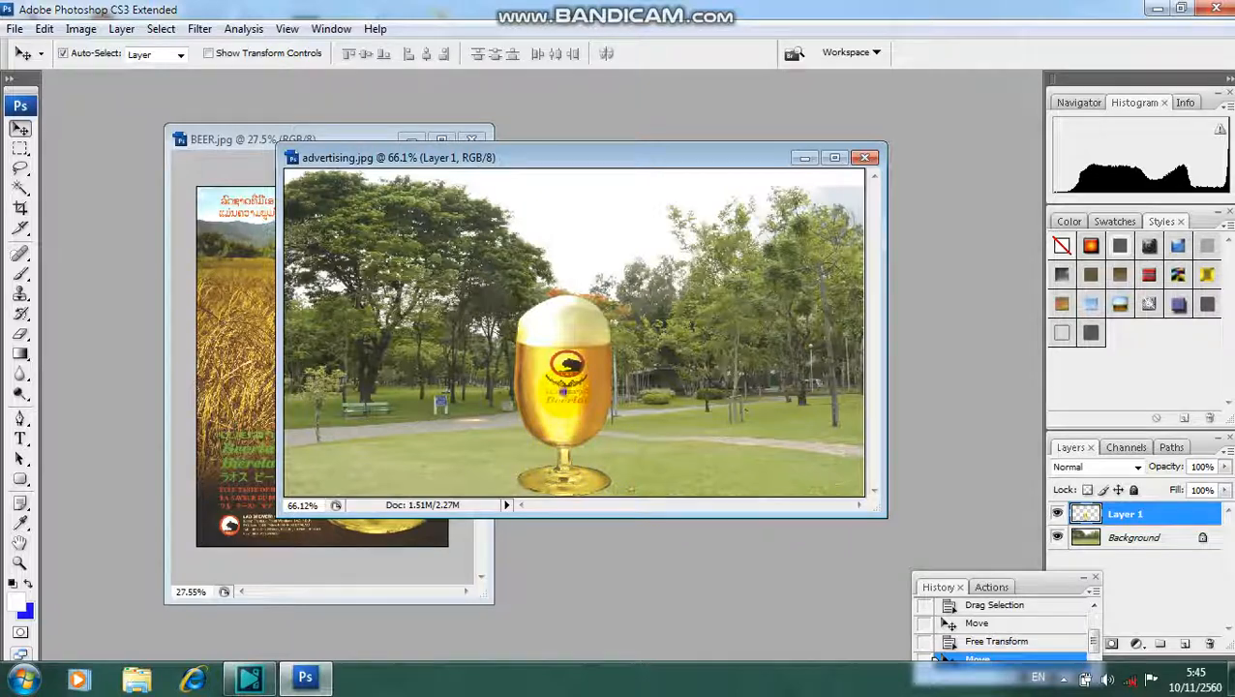
- Reposition the beer glass higher on the lawn, slightly left of the photo's centre and with its base just below the path
{"action": "right_click", "coordinate": [565, 393]}
{"action": "left_click", "coordinate": [611, 406]}
{"action": "left_click_drag", "start_coordinate": [569, 402], "coordinate": [602, 376]}
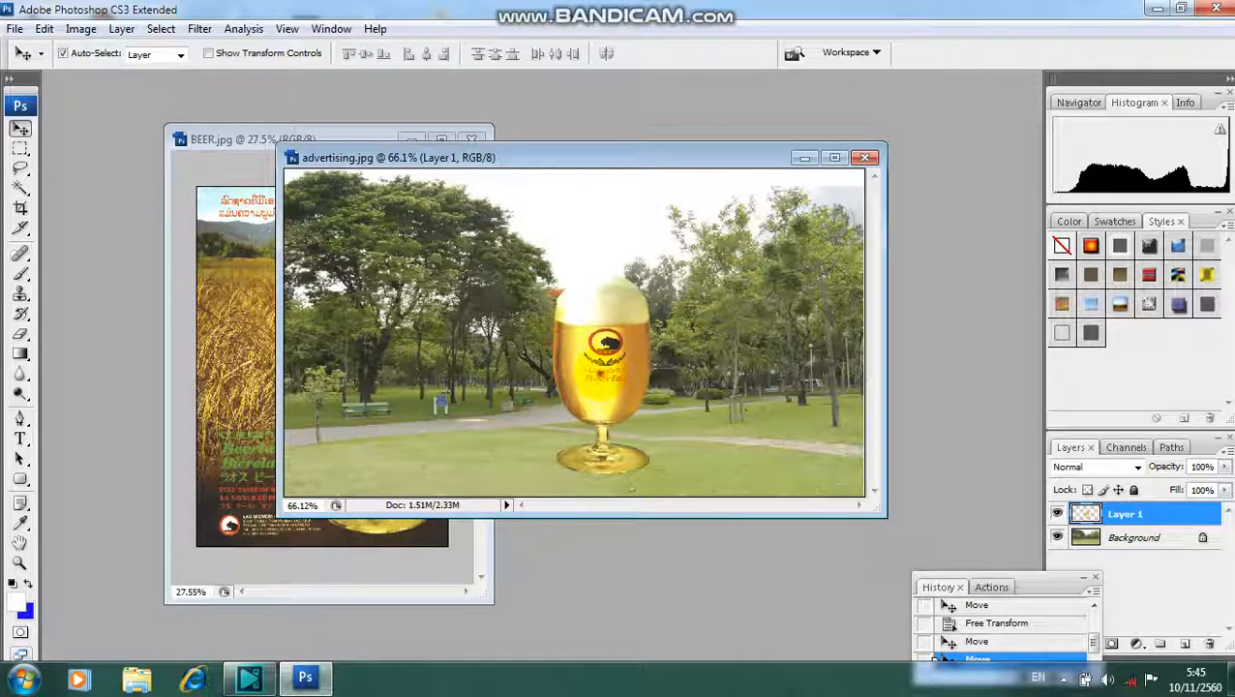
{"action": "left_click_drag", "start_coordinate": [603, 377], "coordinate": [539, 344]}
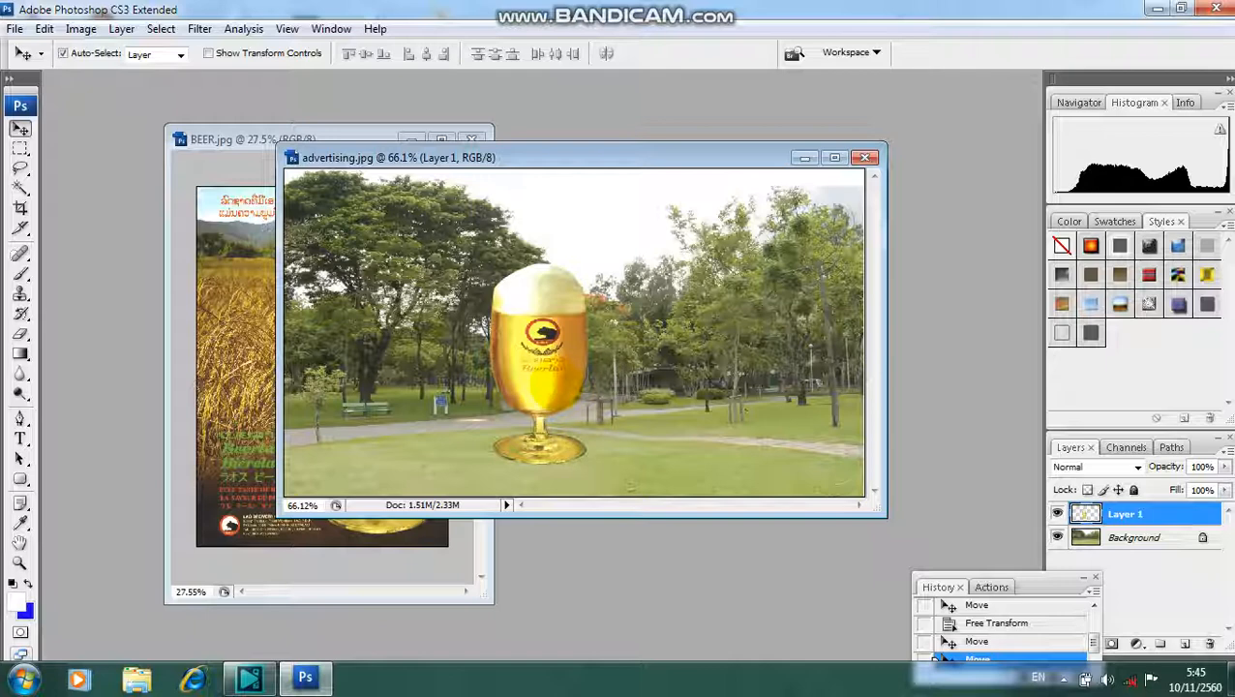